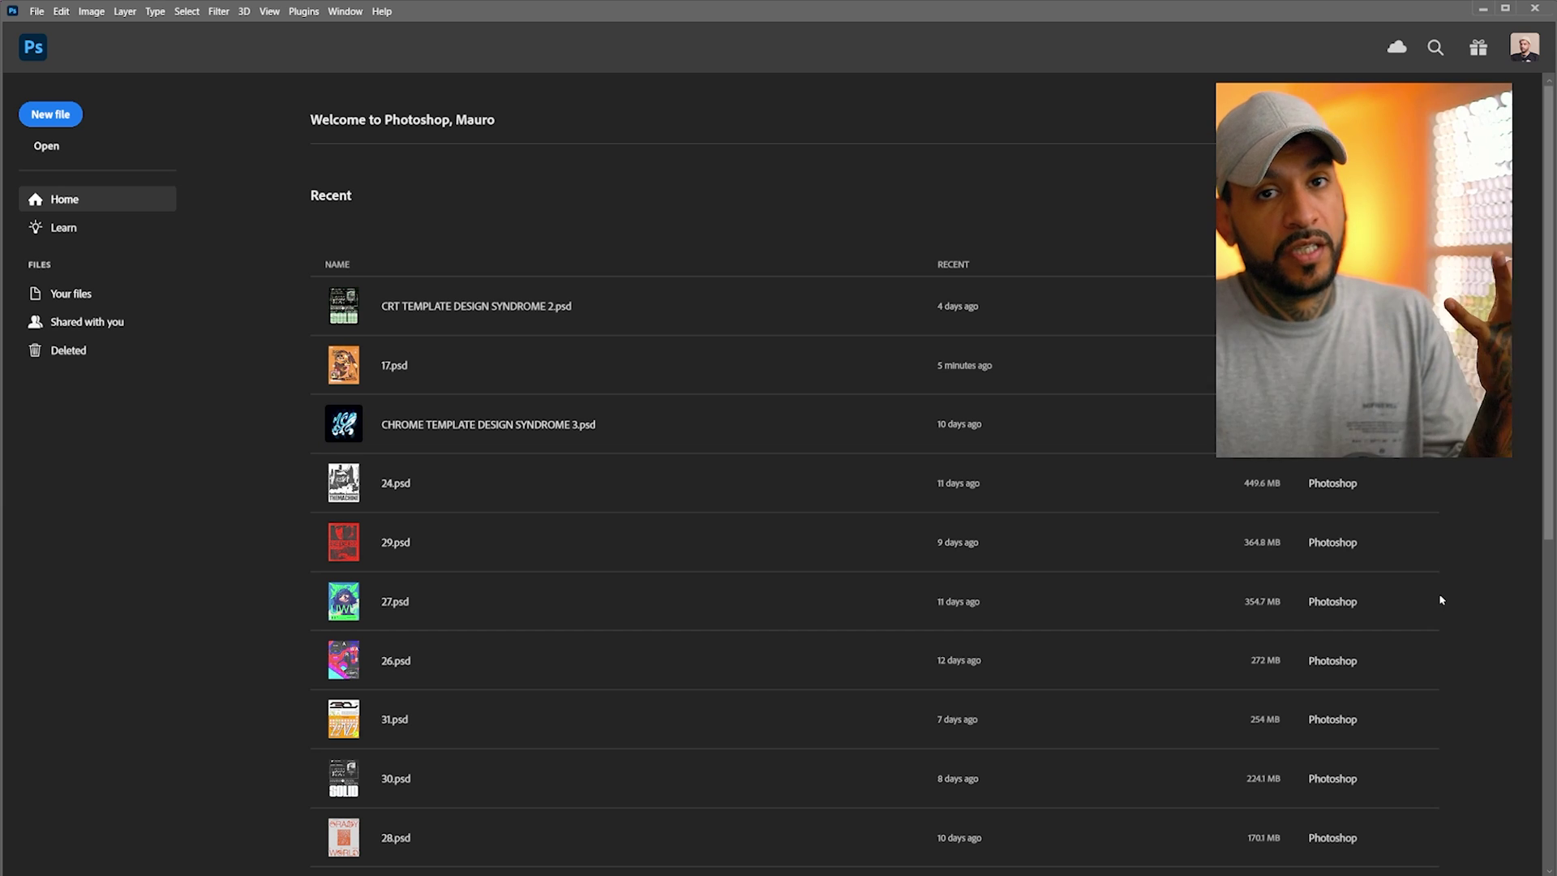
# Create a blank document with width 4000 px, height 5000 px and resolution 300 pixels/inch.
pyautogui.click(60, 121)
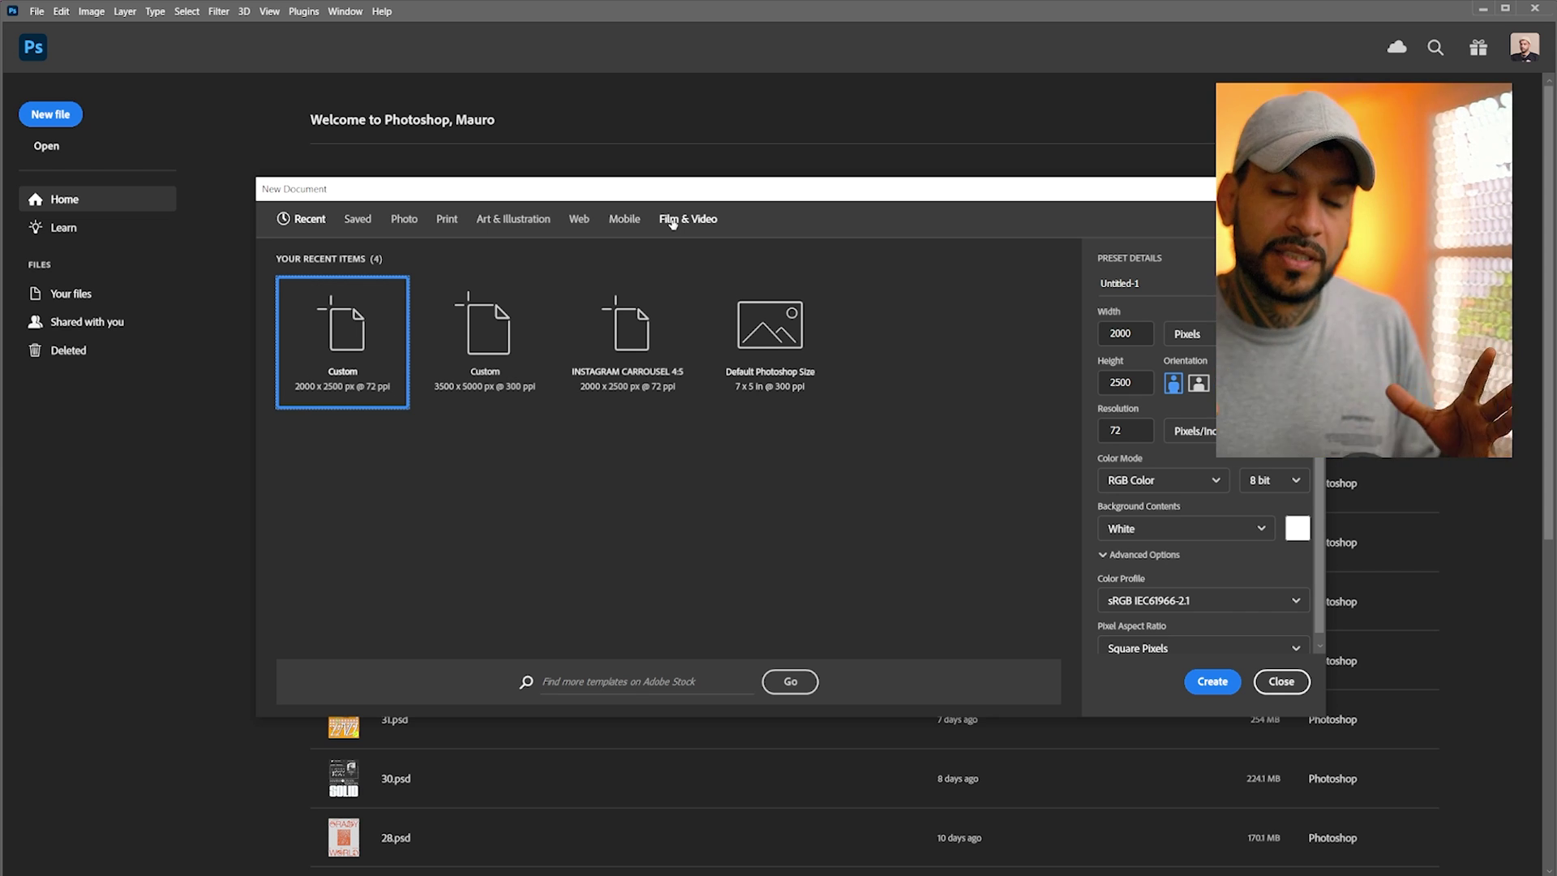
pyautogui.click(1101, 328)
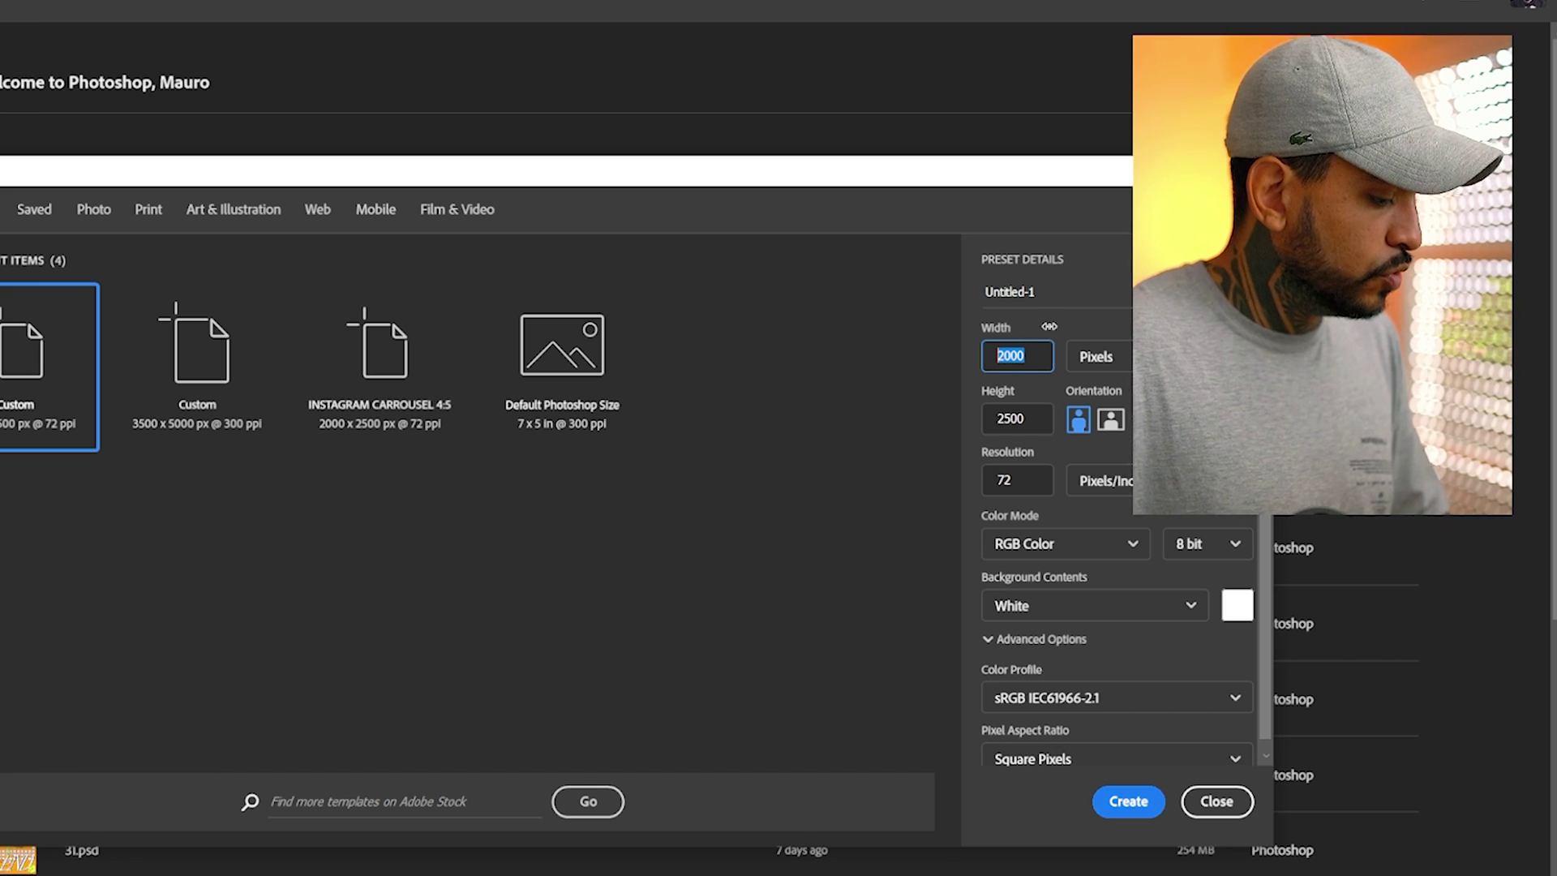
pyautogui.write('400')
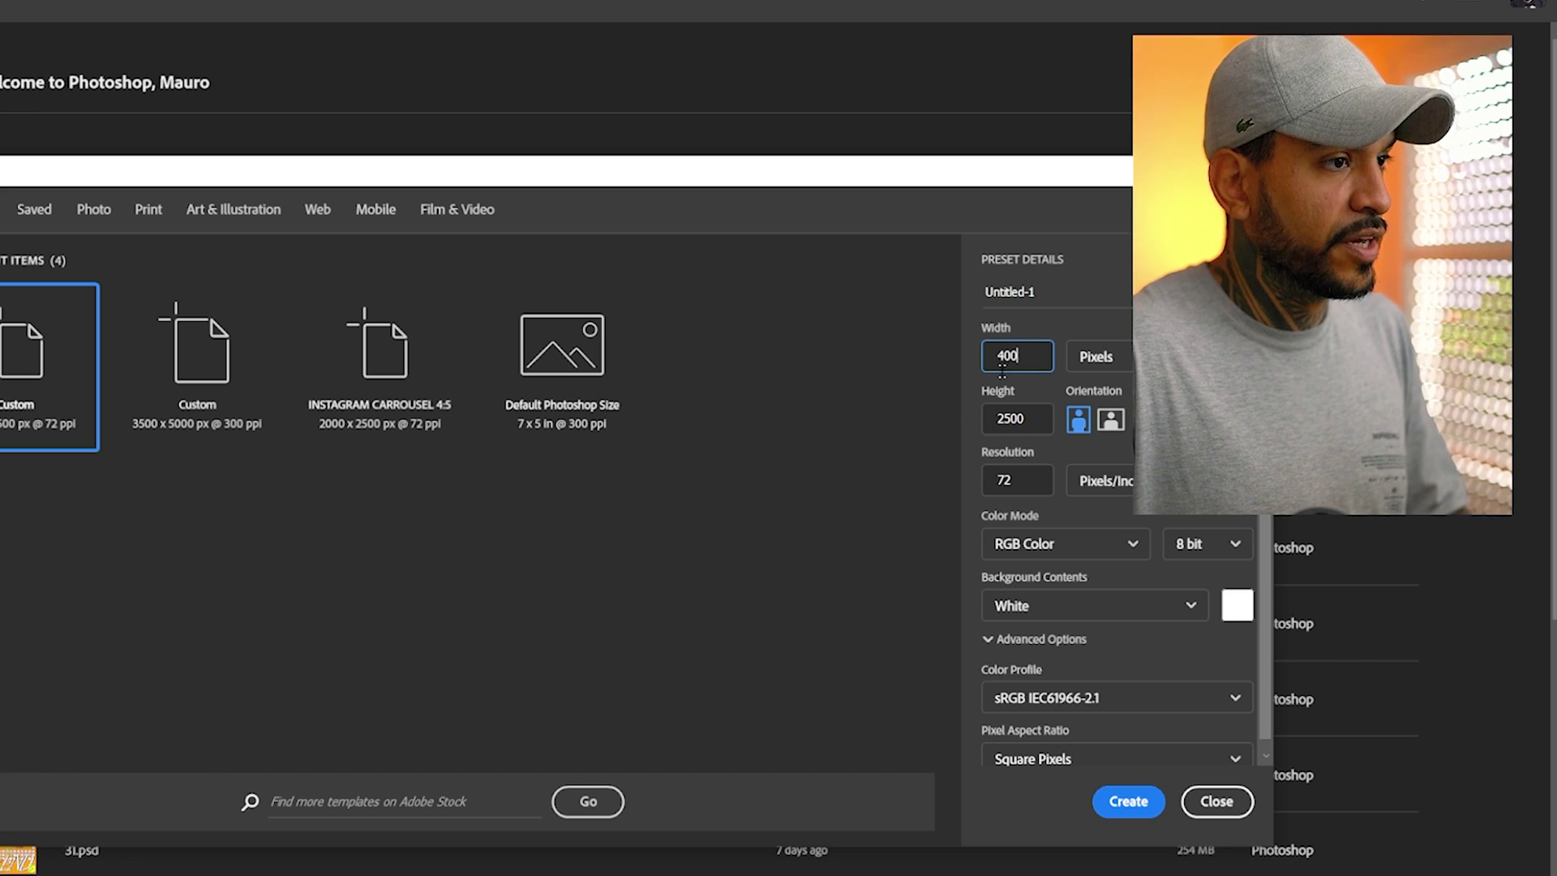
pyautogui.write('0')
pyautogui.press('Tab')
pyautogui.write('50')
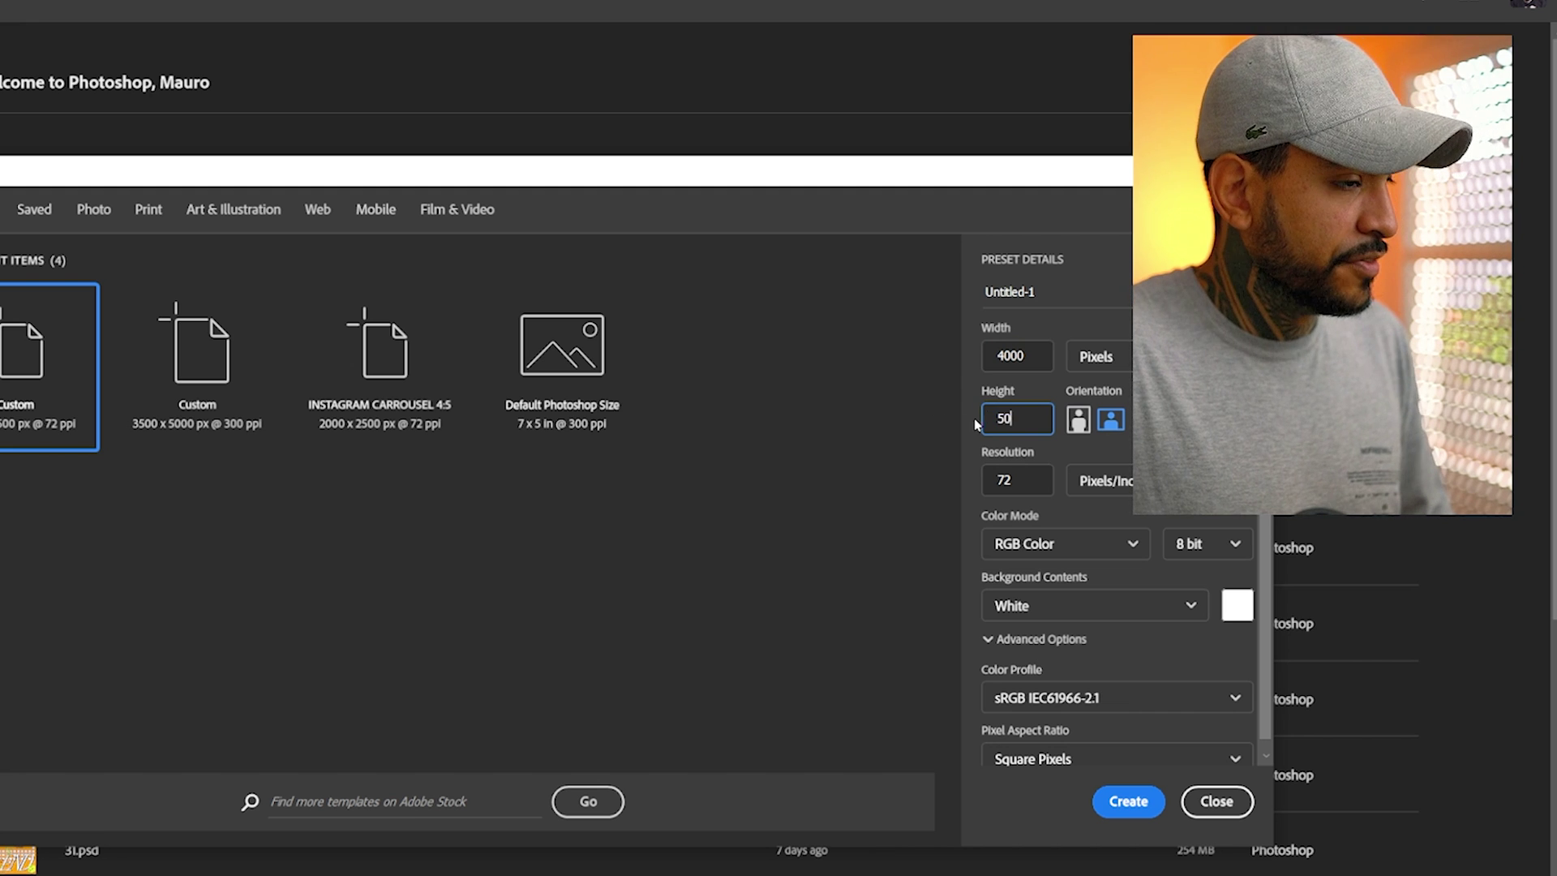
pyautogui.write('00')
pyautogui.press('Tab')
pyautogui.write('300')
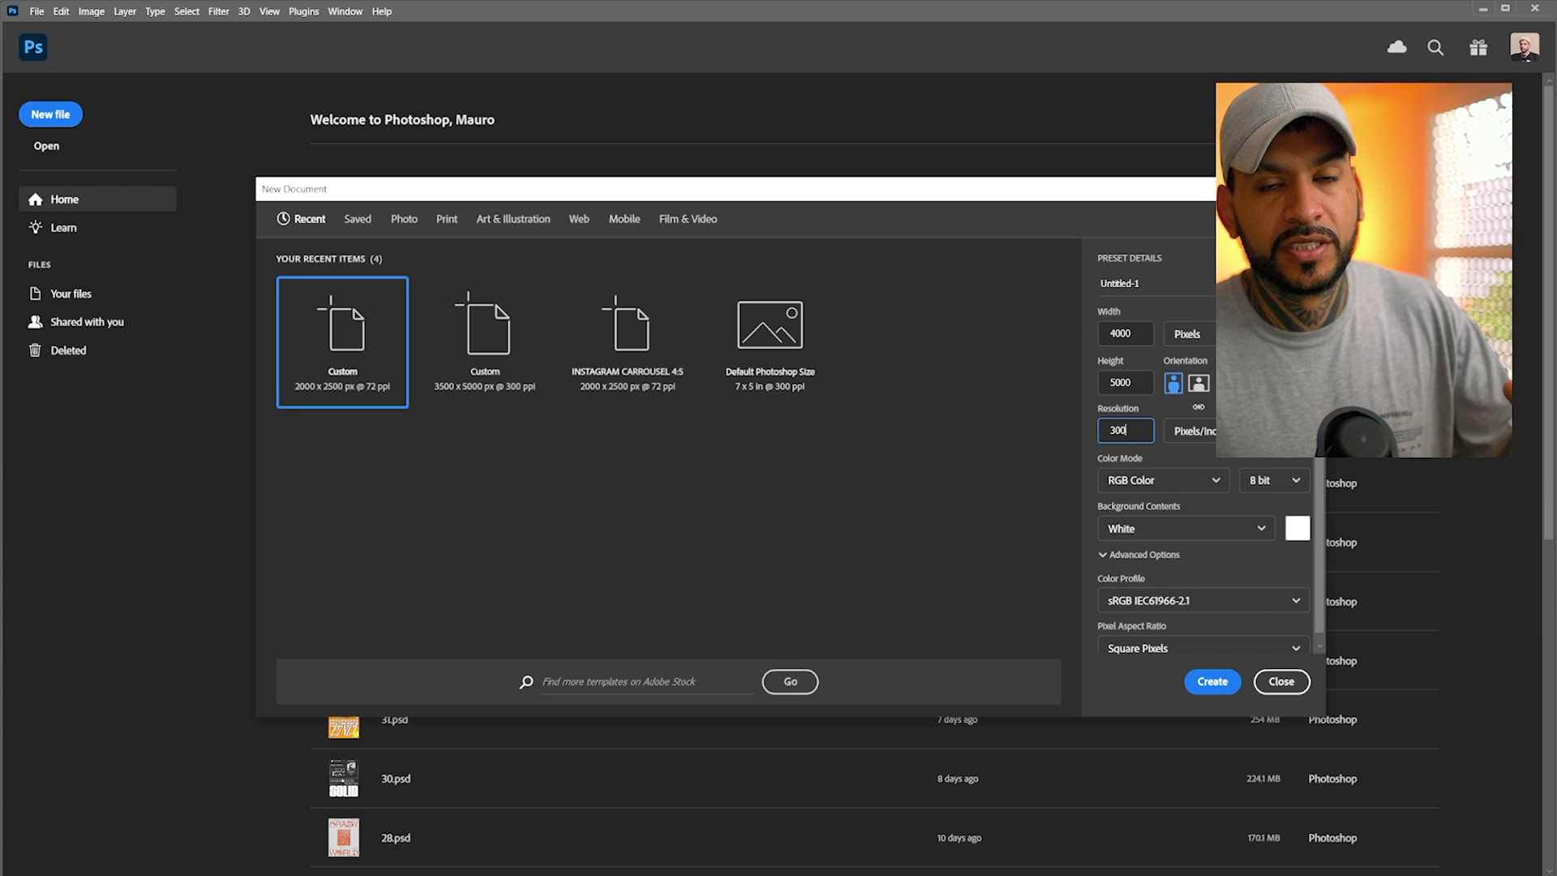
pyautogui.click(1210, 682)
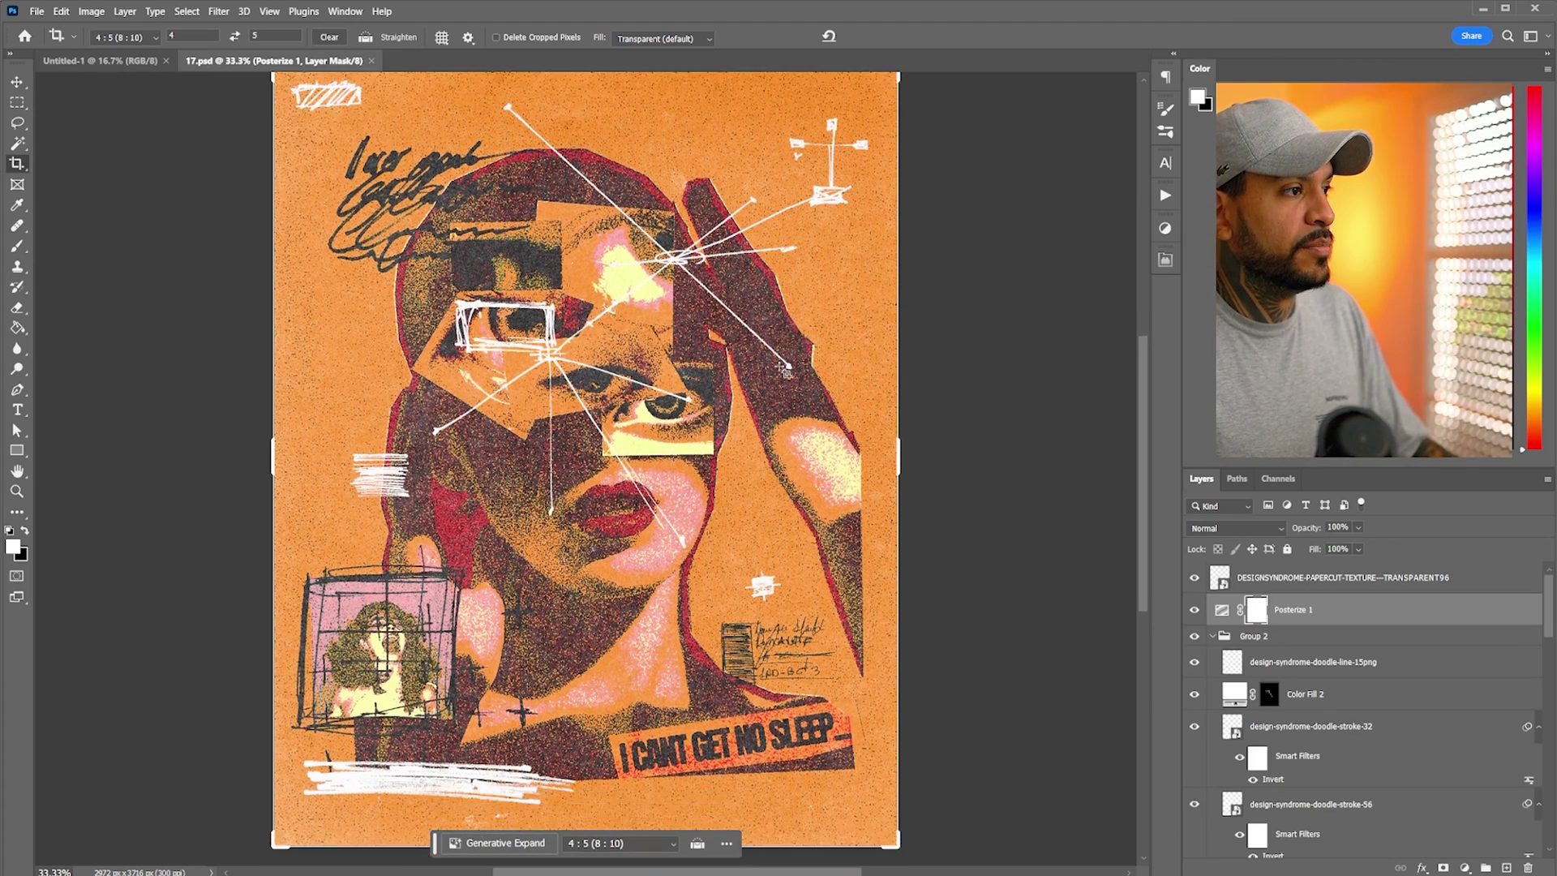
# Toggle the TRANSPARENT96 paper texture layer on and off to compare the collage.
pyautogui.scroll(-1, 785, 369)
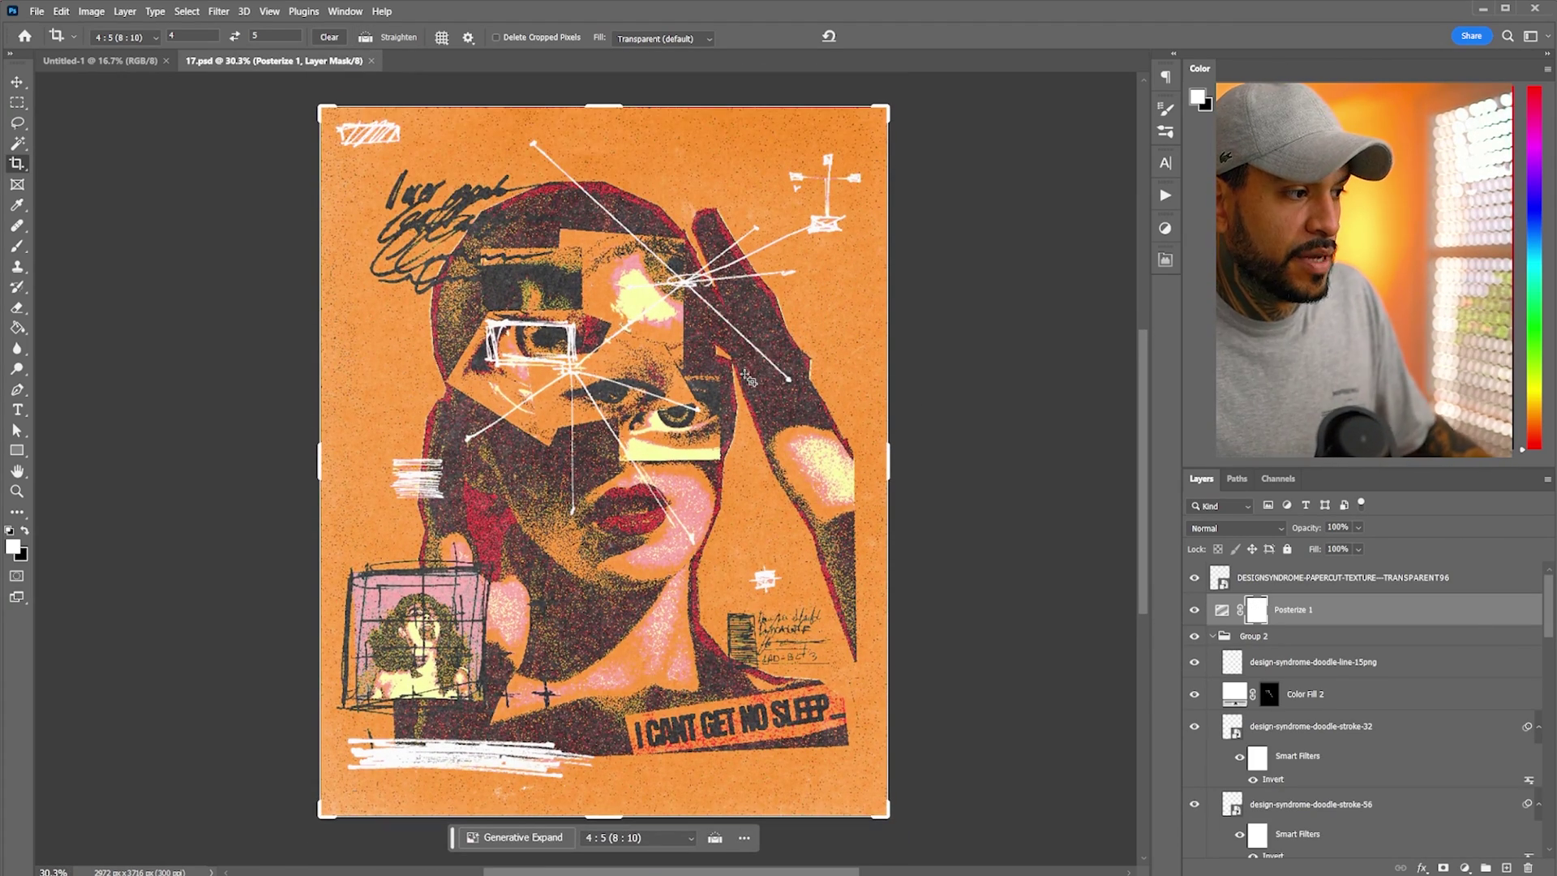
pyautogui.scroll(-8, 953, 538)
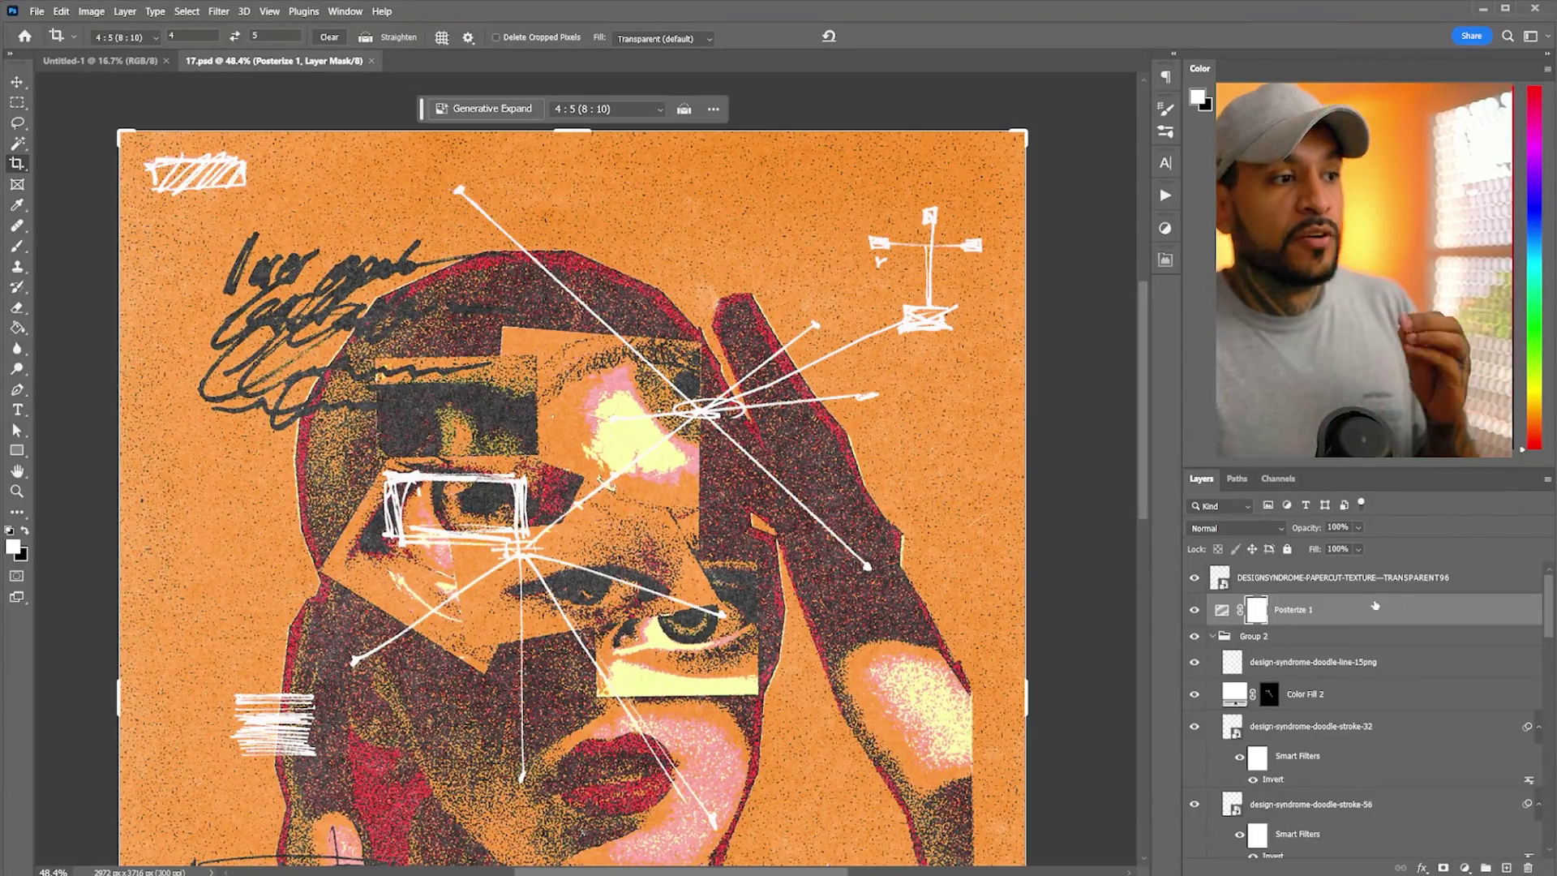
pyautogui.click(1226, 583)
pyautogui.click(1195, 578)
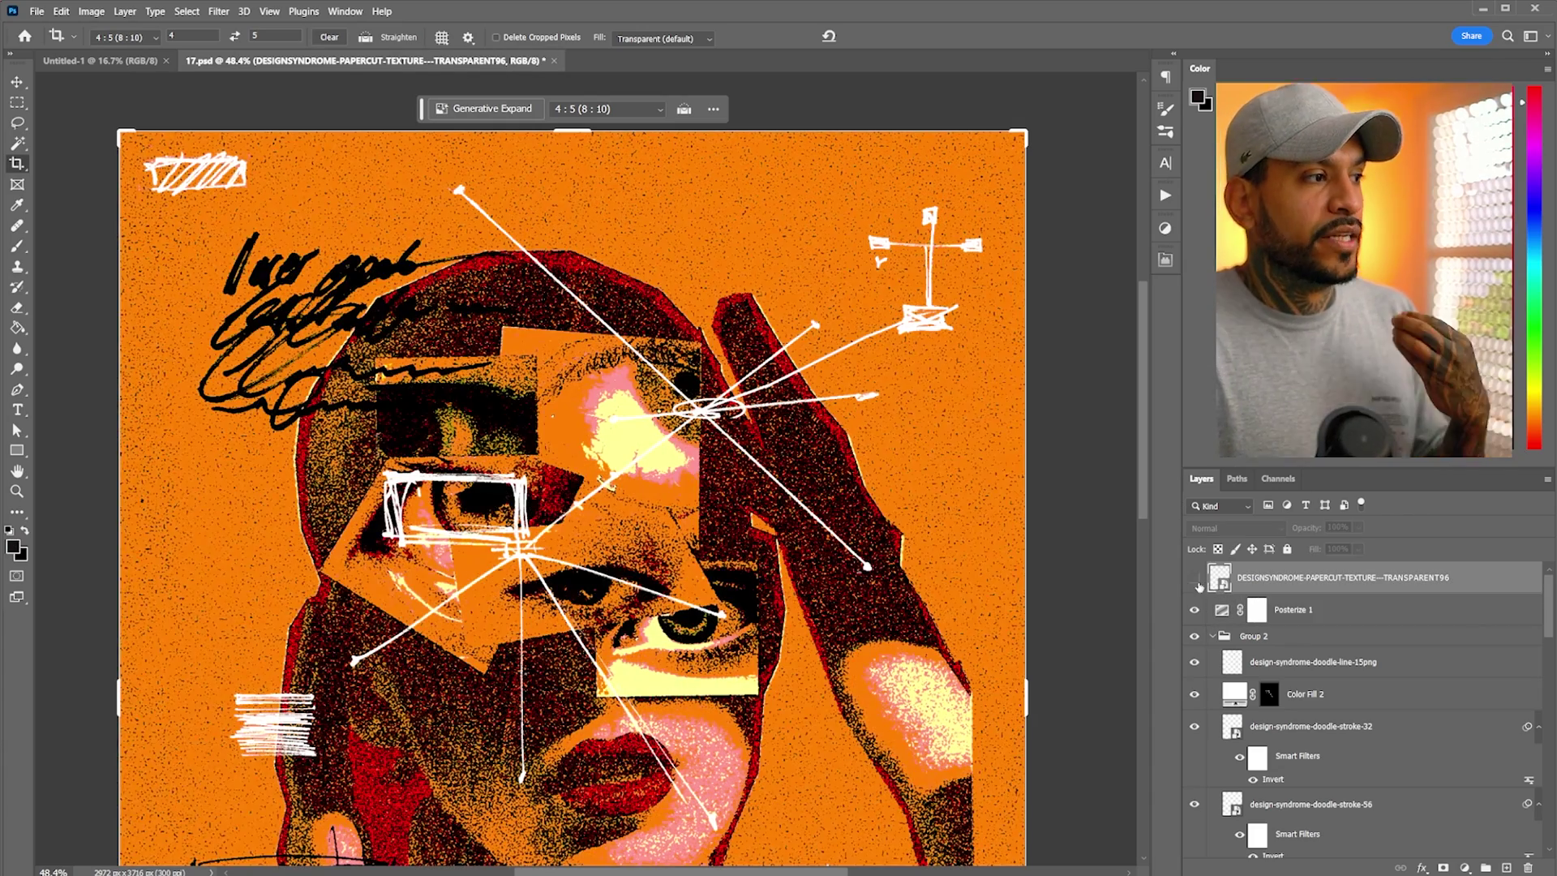
pyautogui.click(1195, 578)
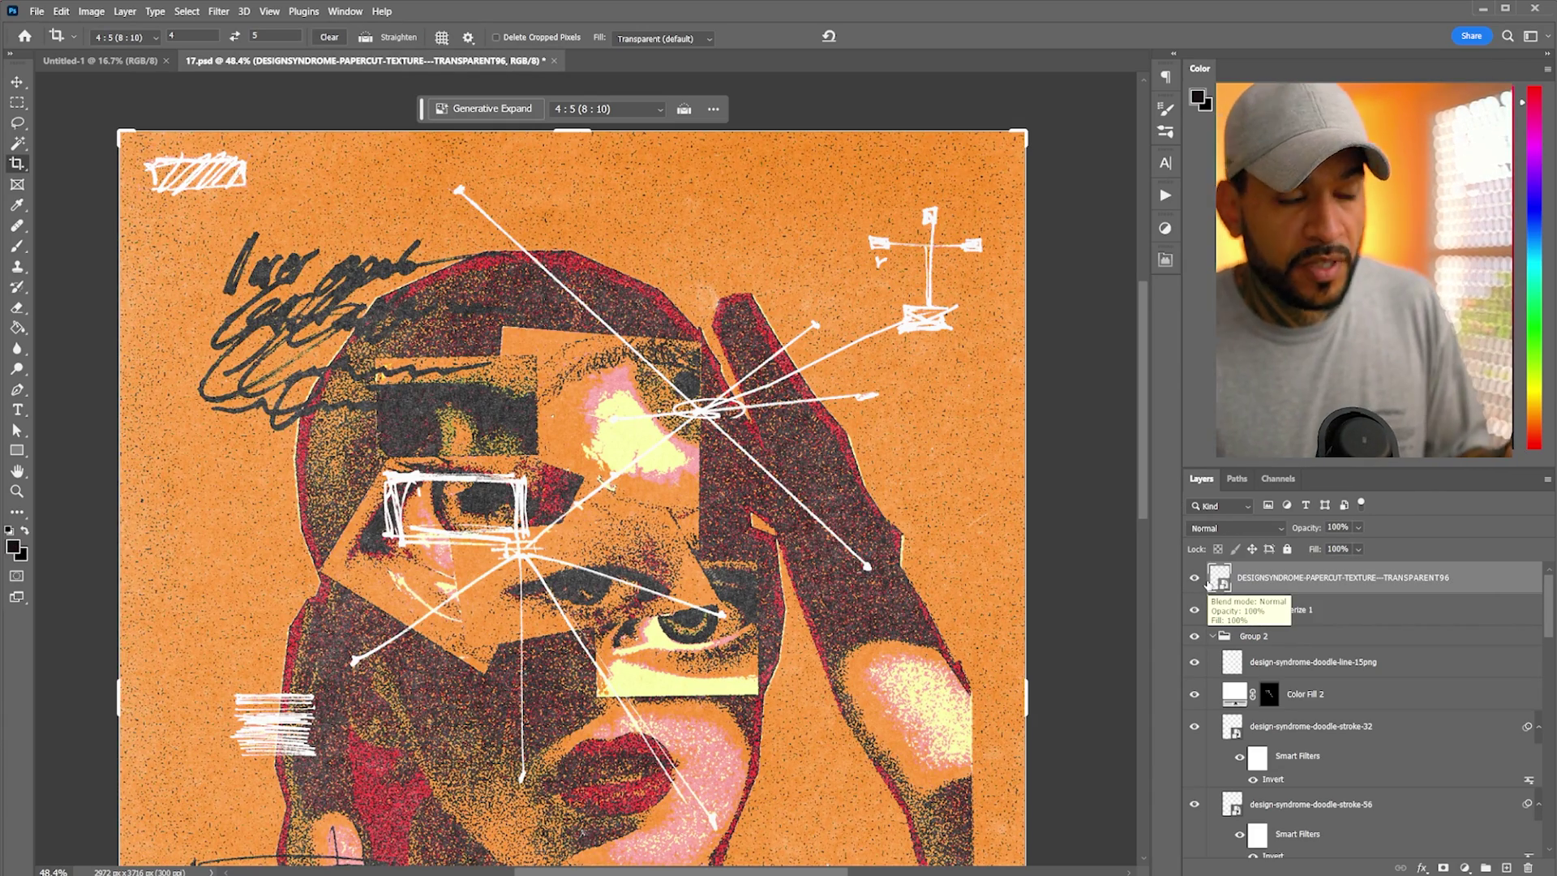
pyautogui.scroll(-3, 989, 541)
pyautogui.click(1194, 577)
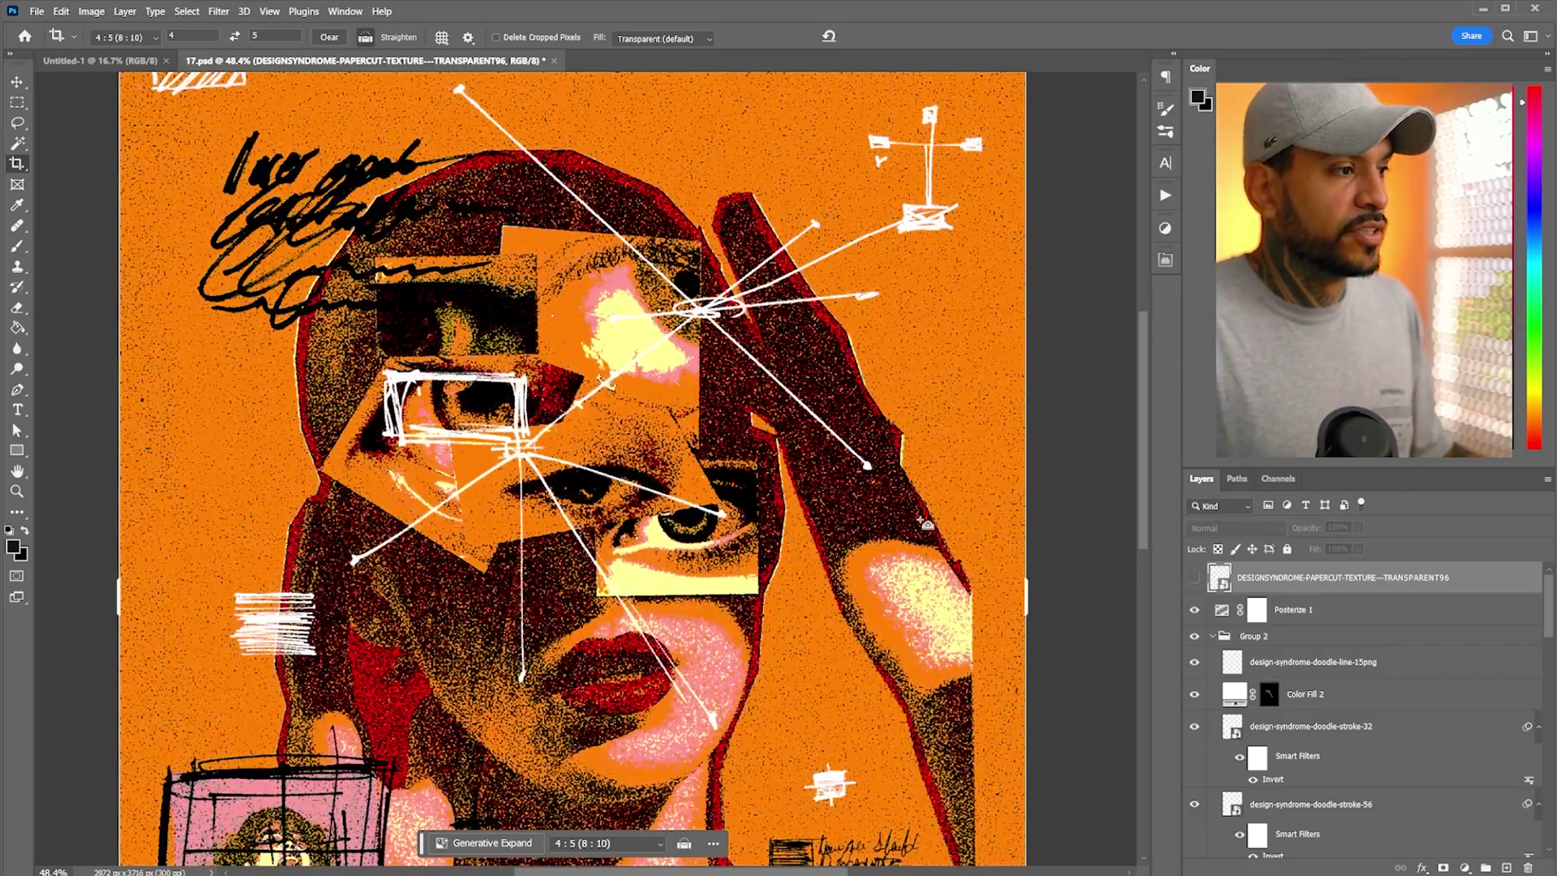
pyautogui.scroll(-3, 983, 544)
pyautogui.scroll(8, 590, 467)
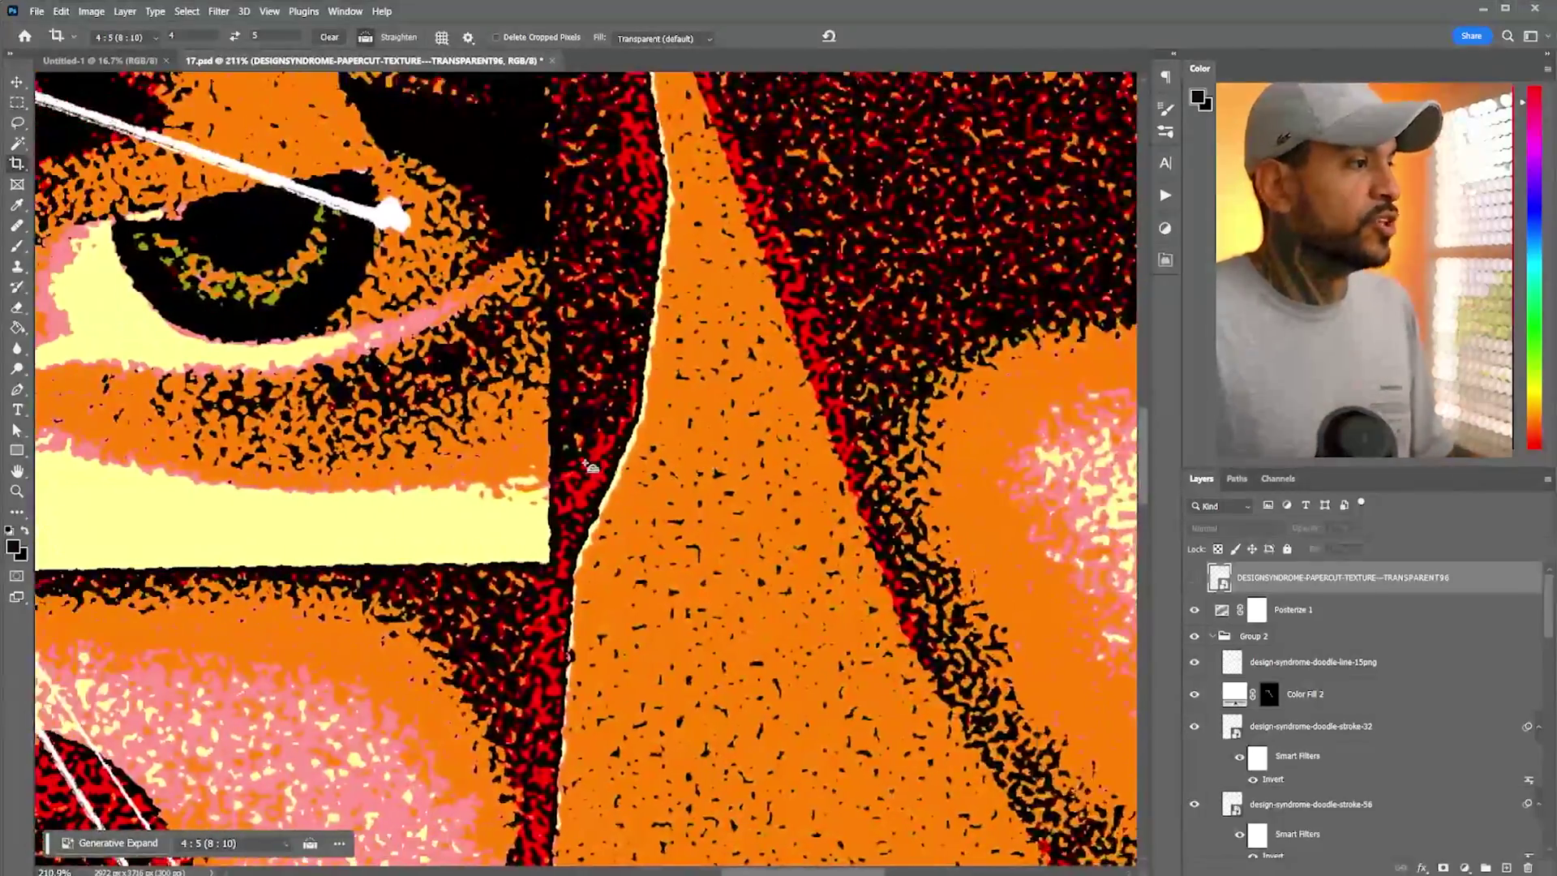
pyautogui.hscroll(-3, 589, 467)
pyautogui.click(1195, 577)
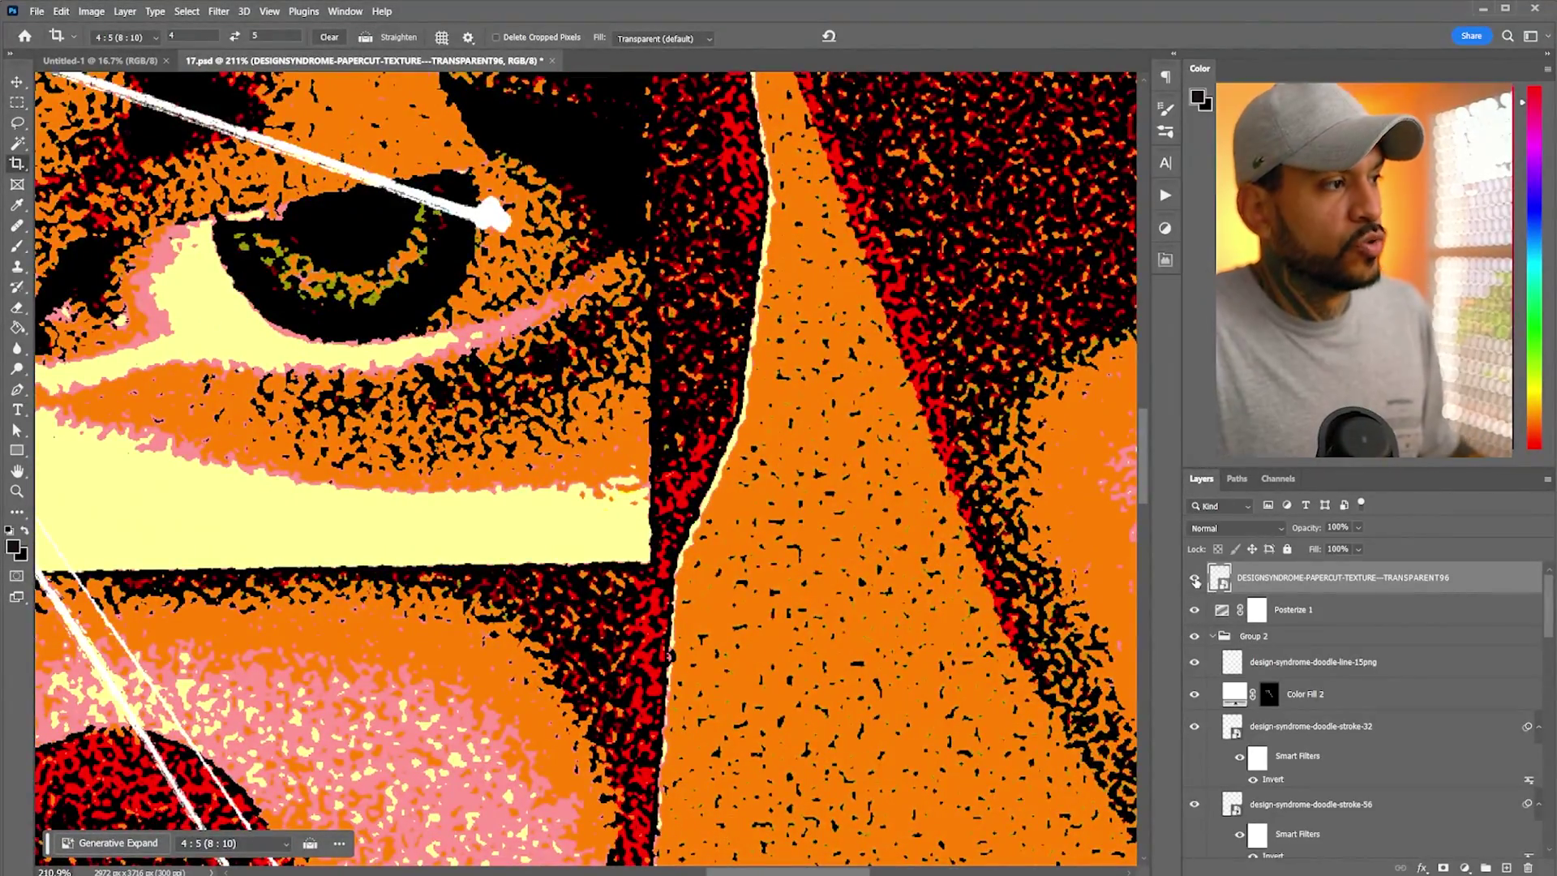
pyautogui.hotkey('ctrl', '-')
pyautogui.hotkey('ctrl', '-')
pyautogui.hotkey('ctrl', '-')
pyautogui.hotkey('ctrl', '-')
pyautogui.hotkey('ctrl', '-')
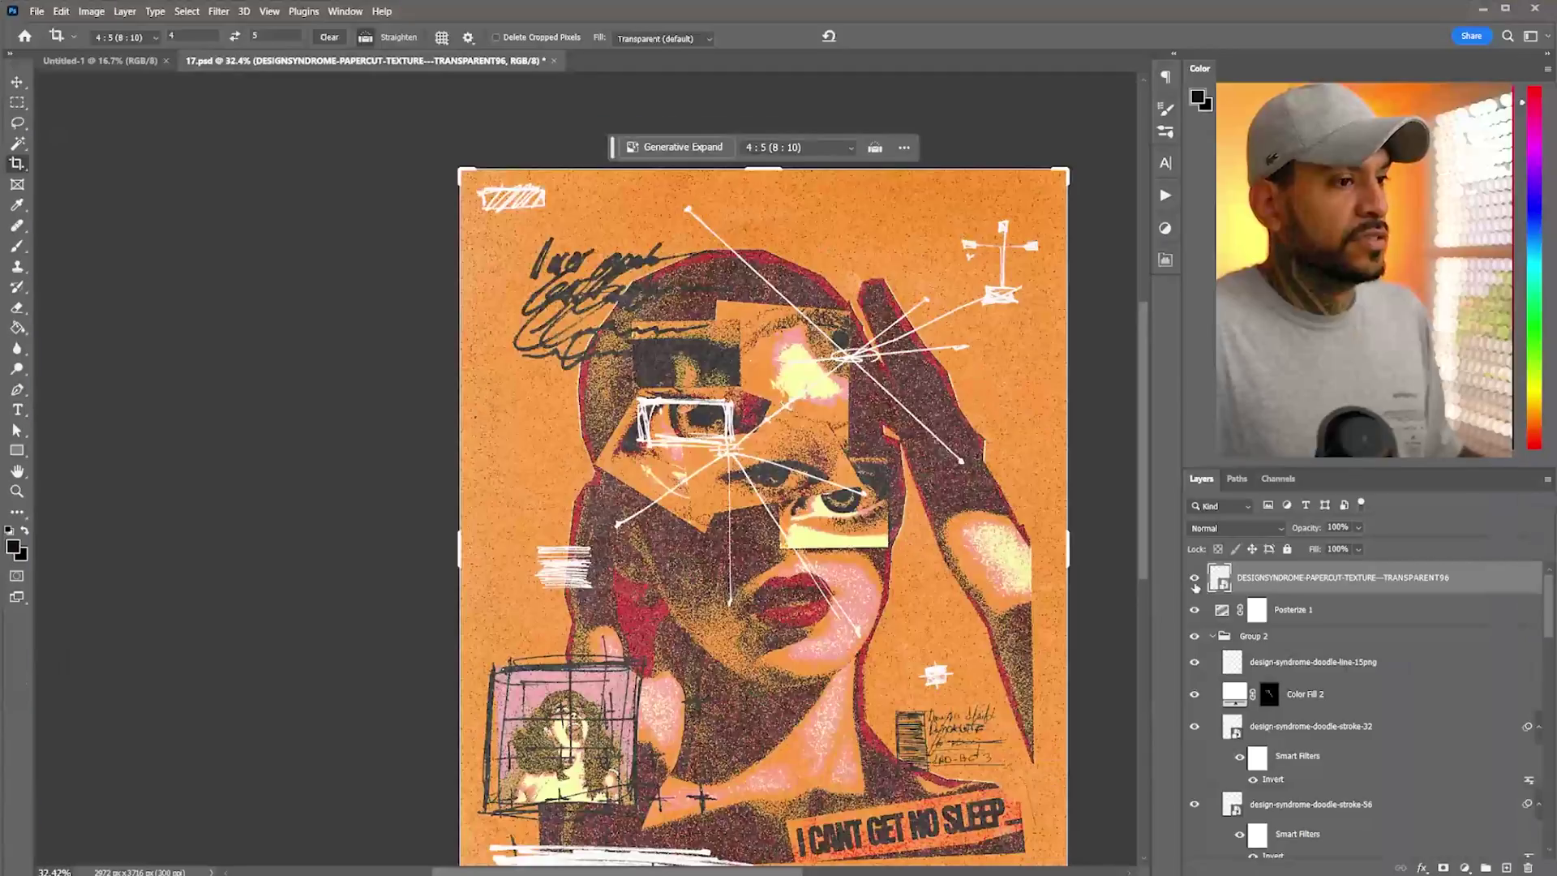
# Leave the paper texture layer hidden and select the Color Fill 2 layer.
pyautogui.click(1194, 578)
pyautogui.click(1312, 615)
pyautogui.click(1314, 592)
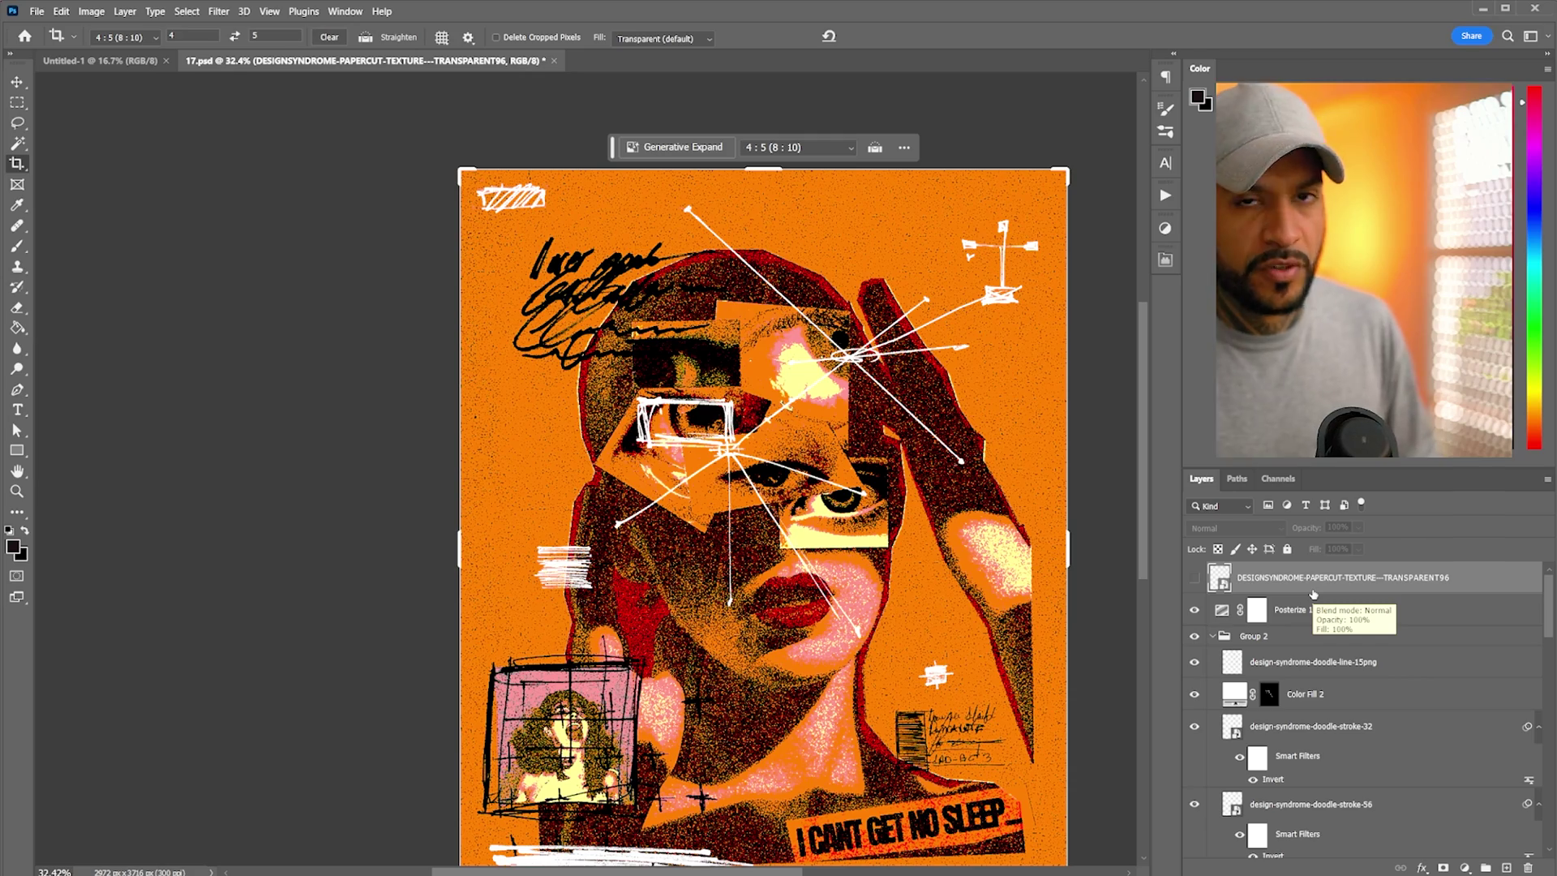
pyautogui.click(1305, 694)
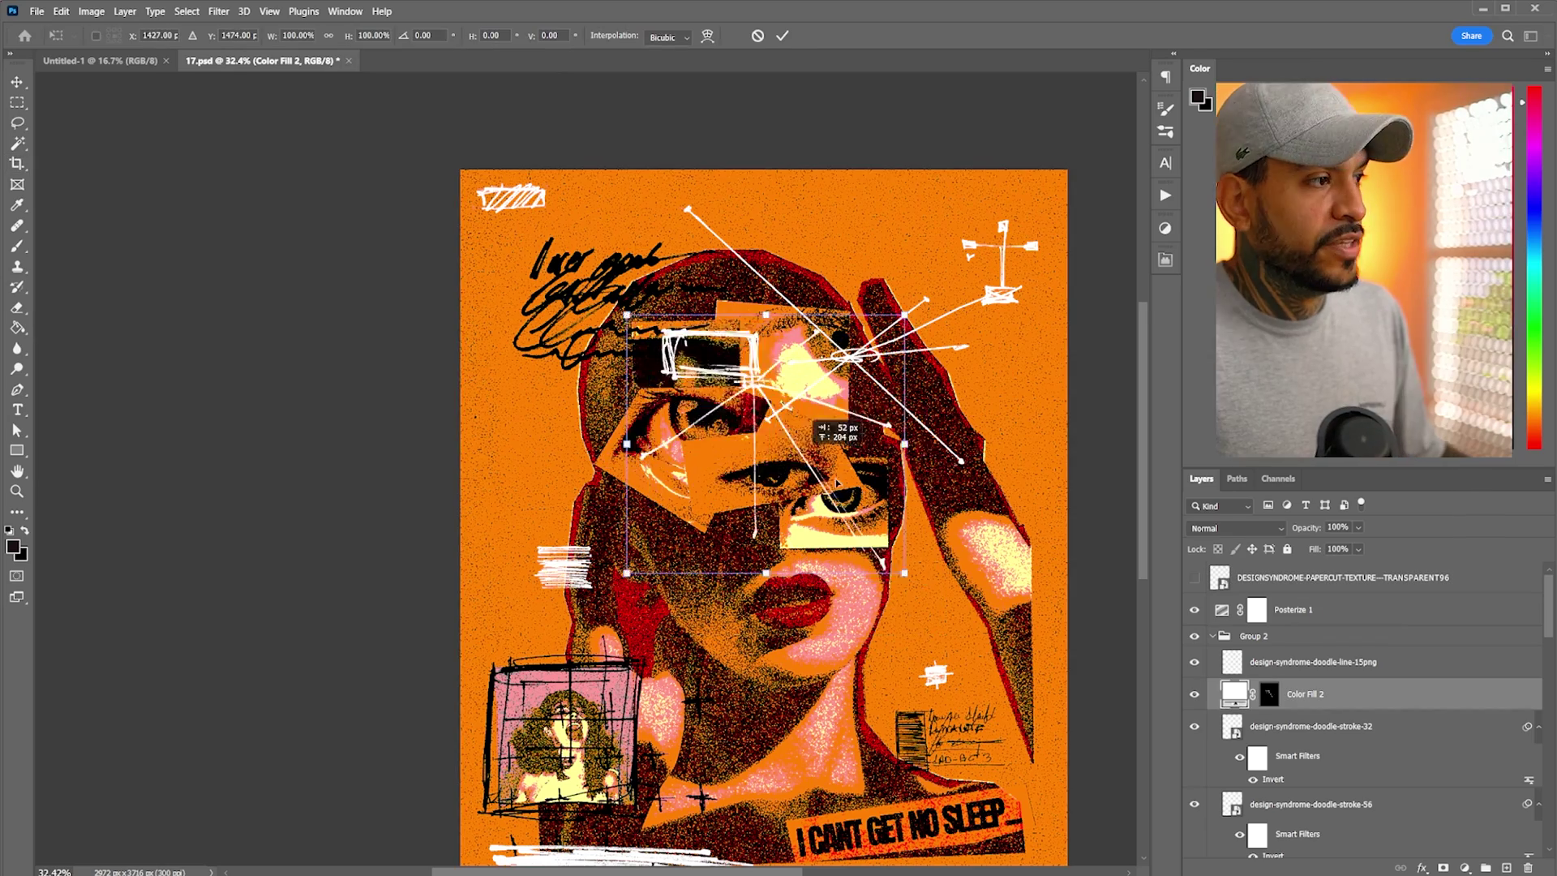
pyautogui.scroll(3, 730, 451)
pyautogui.scroll(1, 774, 439)
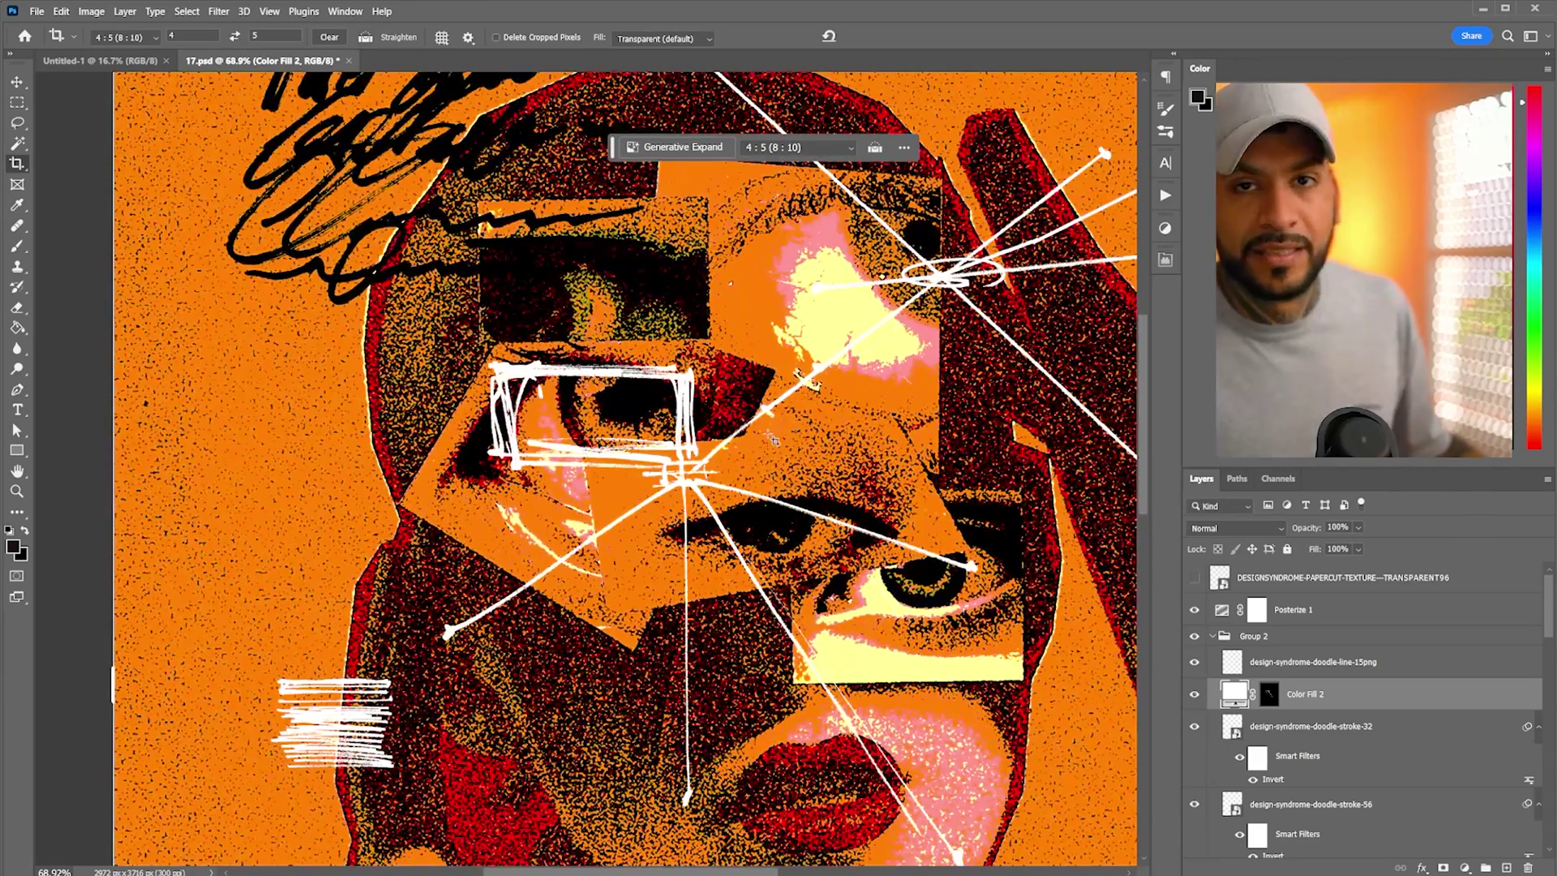
# In File Explorer's TRANSPARENT folder, select texture TRANSPARENT95.png instead of number 96.
pyautogui.hotkey('alt', 'Tab')
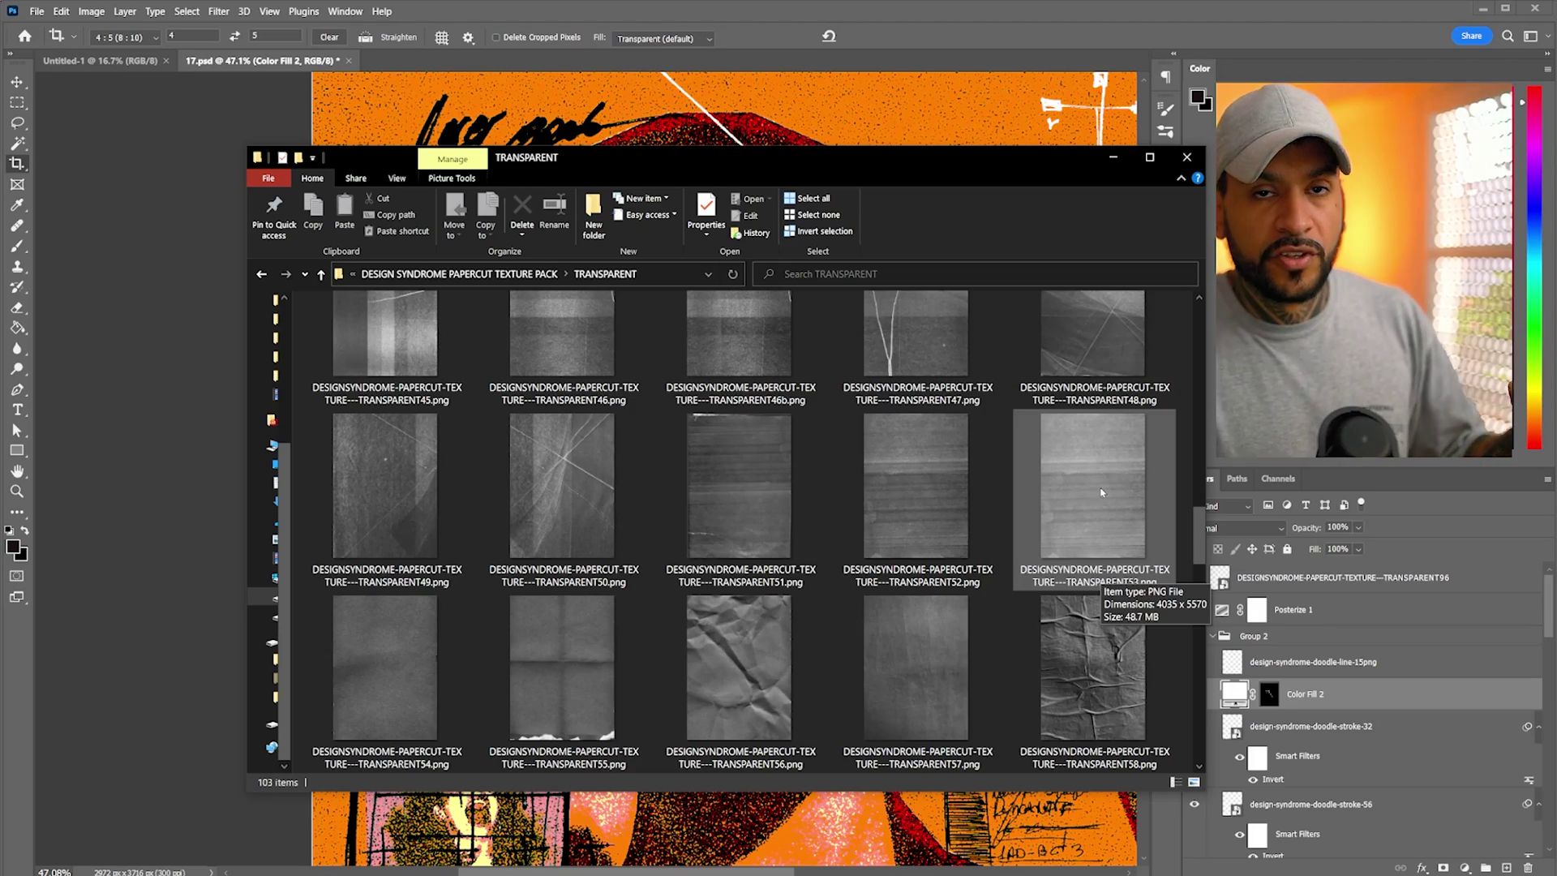
pyautogui.scroll(-5, 1037, 473)
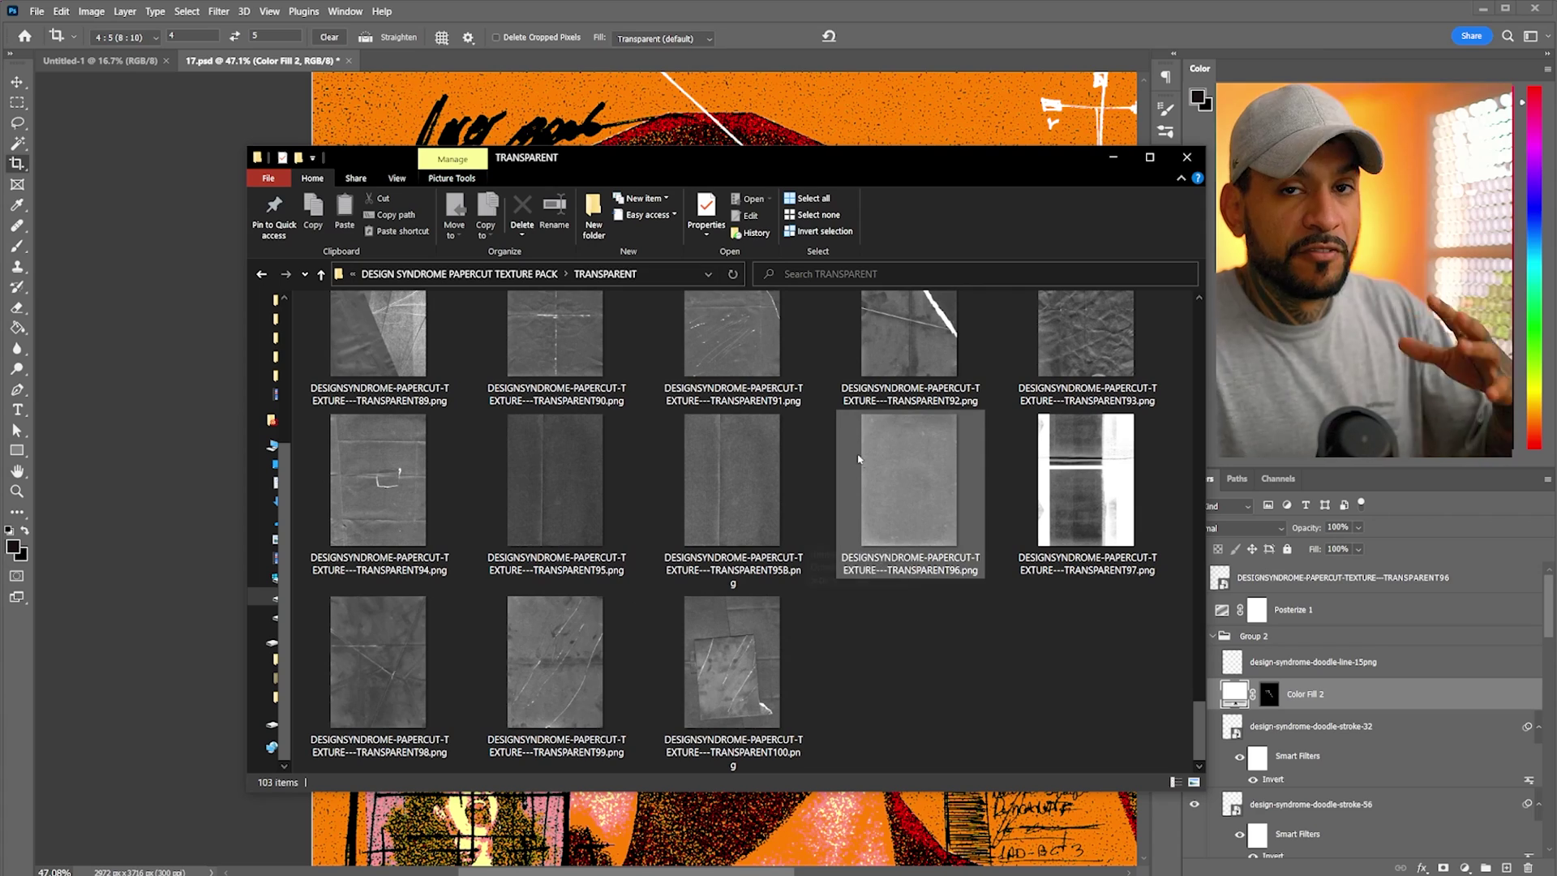
pyautogui.click(1168, 427)
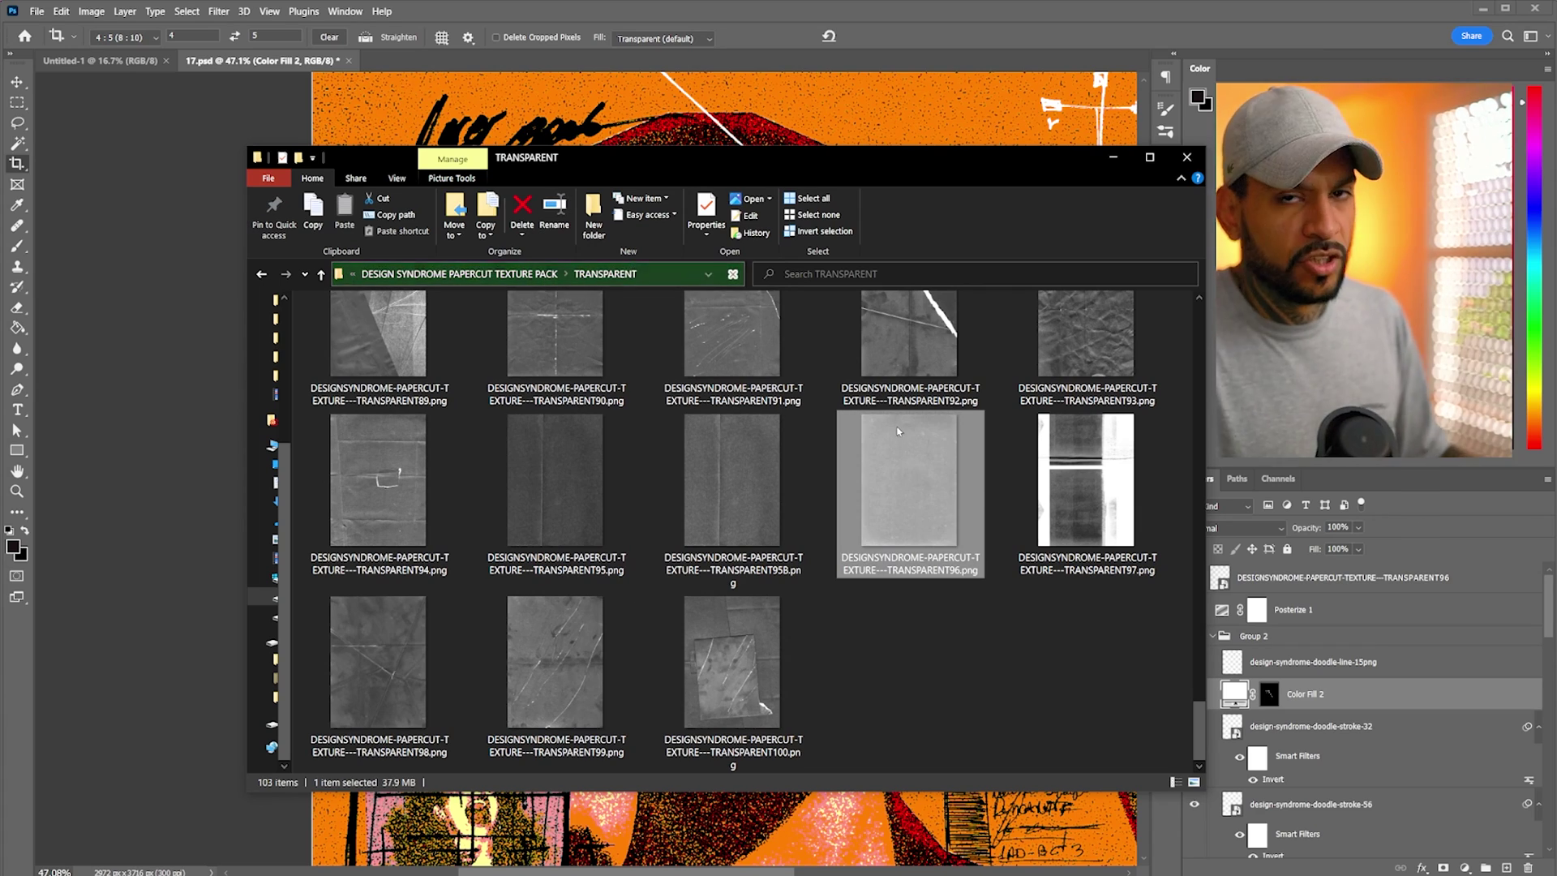
pyautogui.scroll(2, 778, 551)
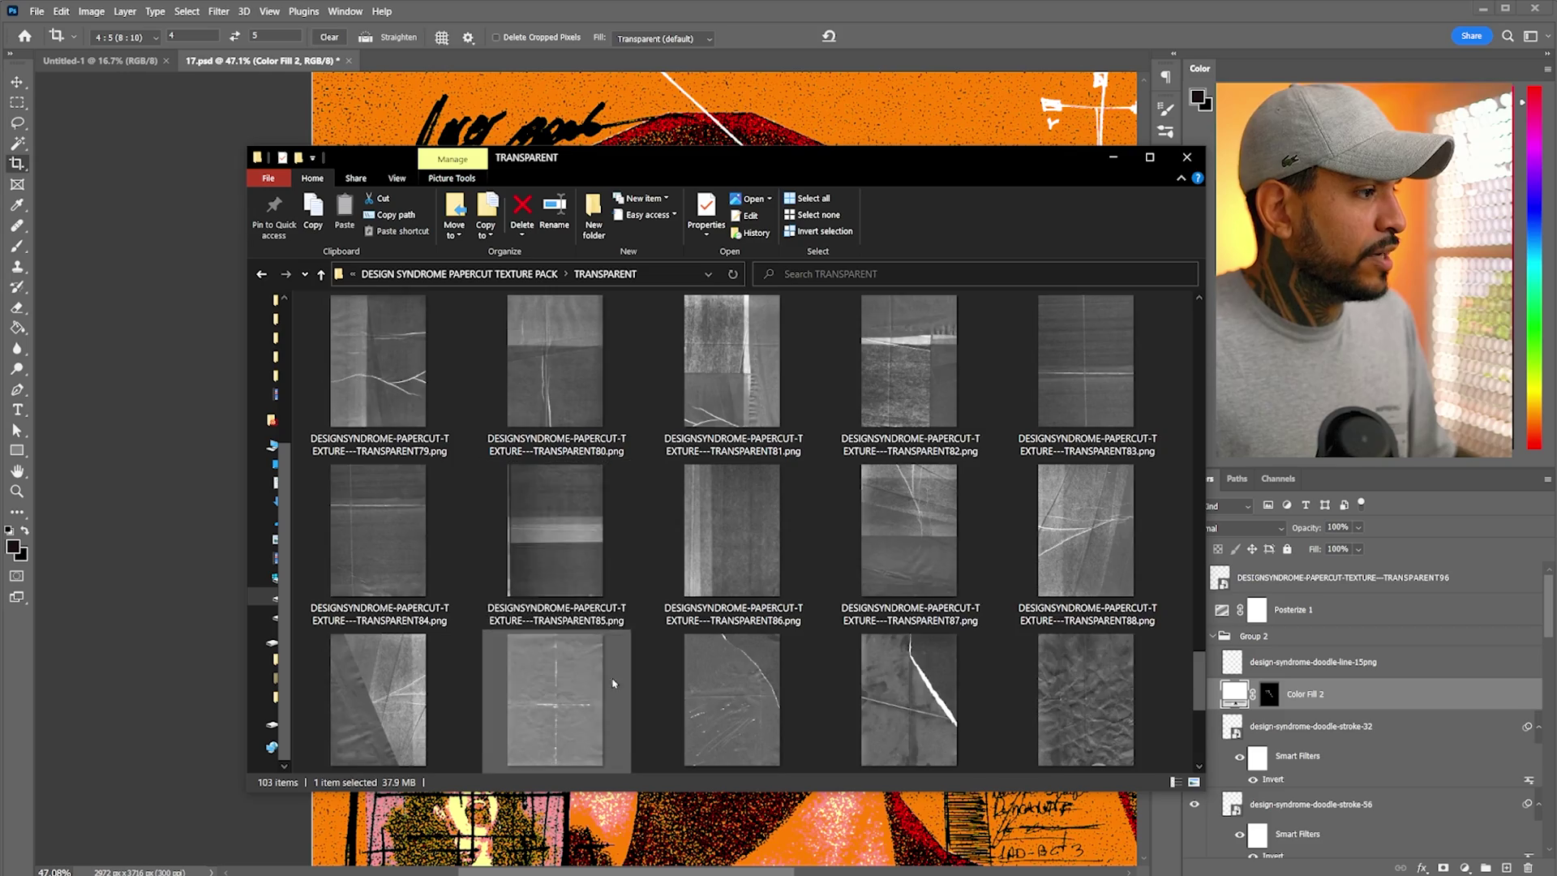
pyautogui.scroll(-2, 578, 698)
pyautogui.click(578, 532)
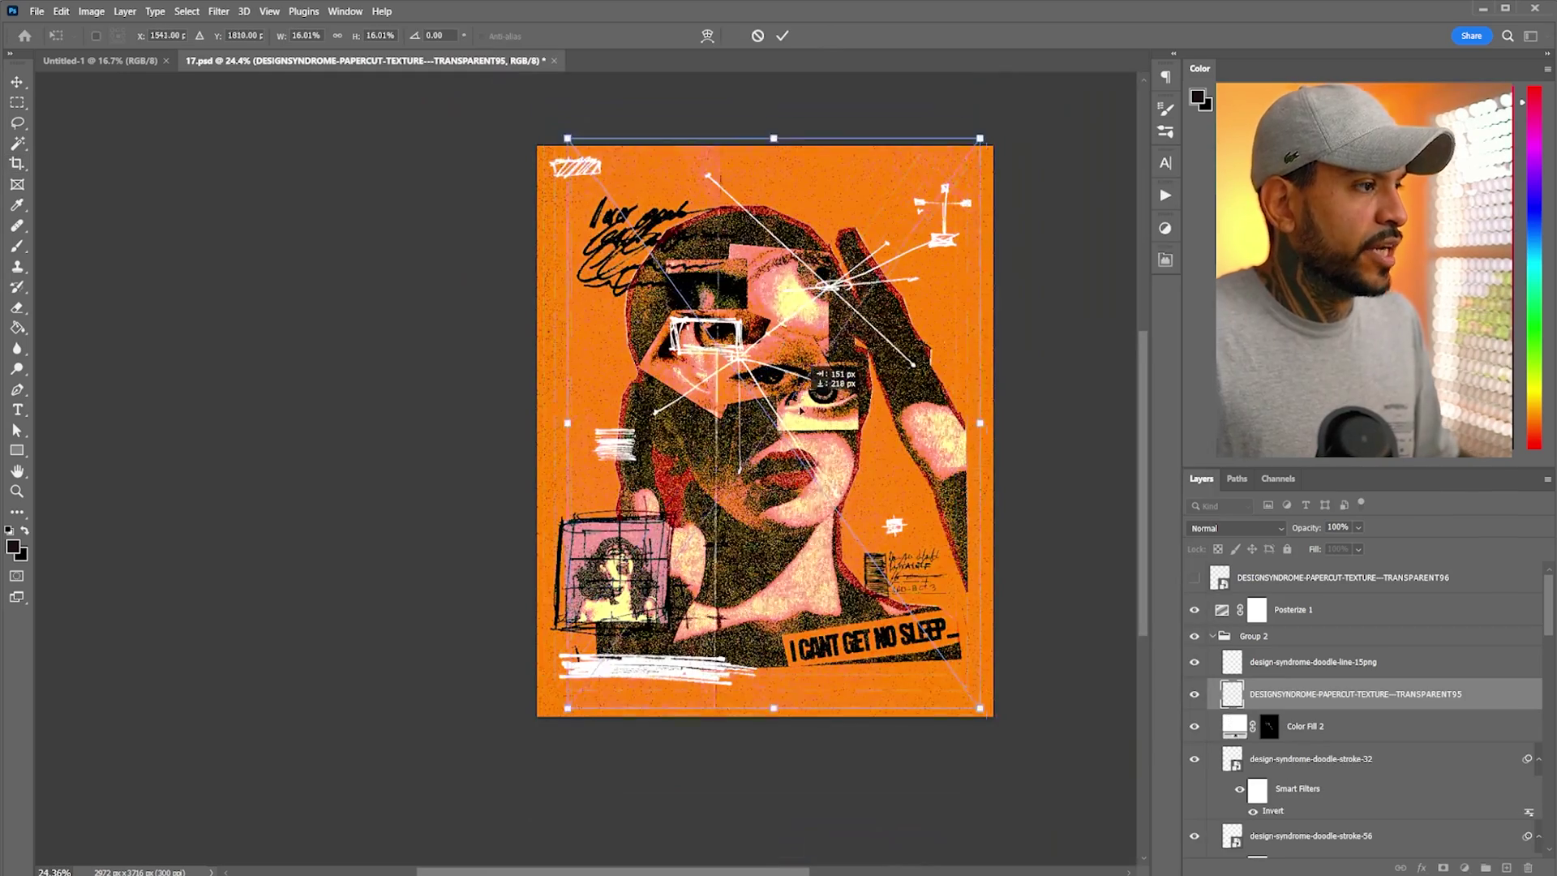
# Commit papercut texture 95 as the topmost layer covering the whole poster.
pyautogui.press('Return')
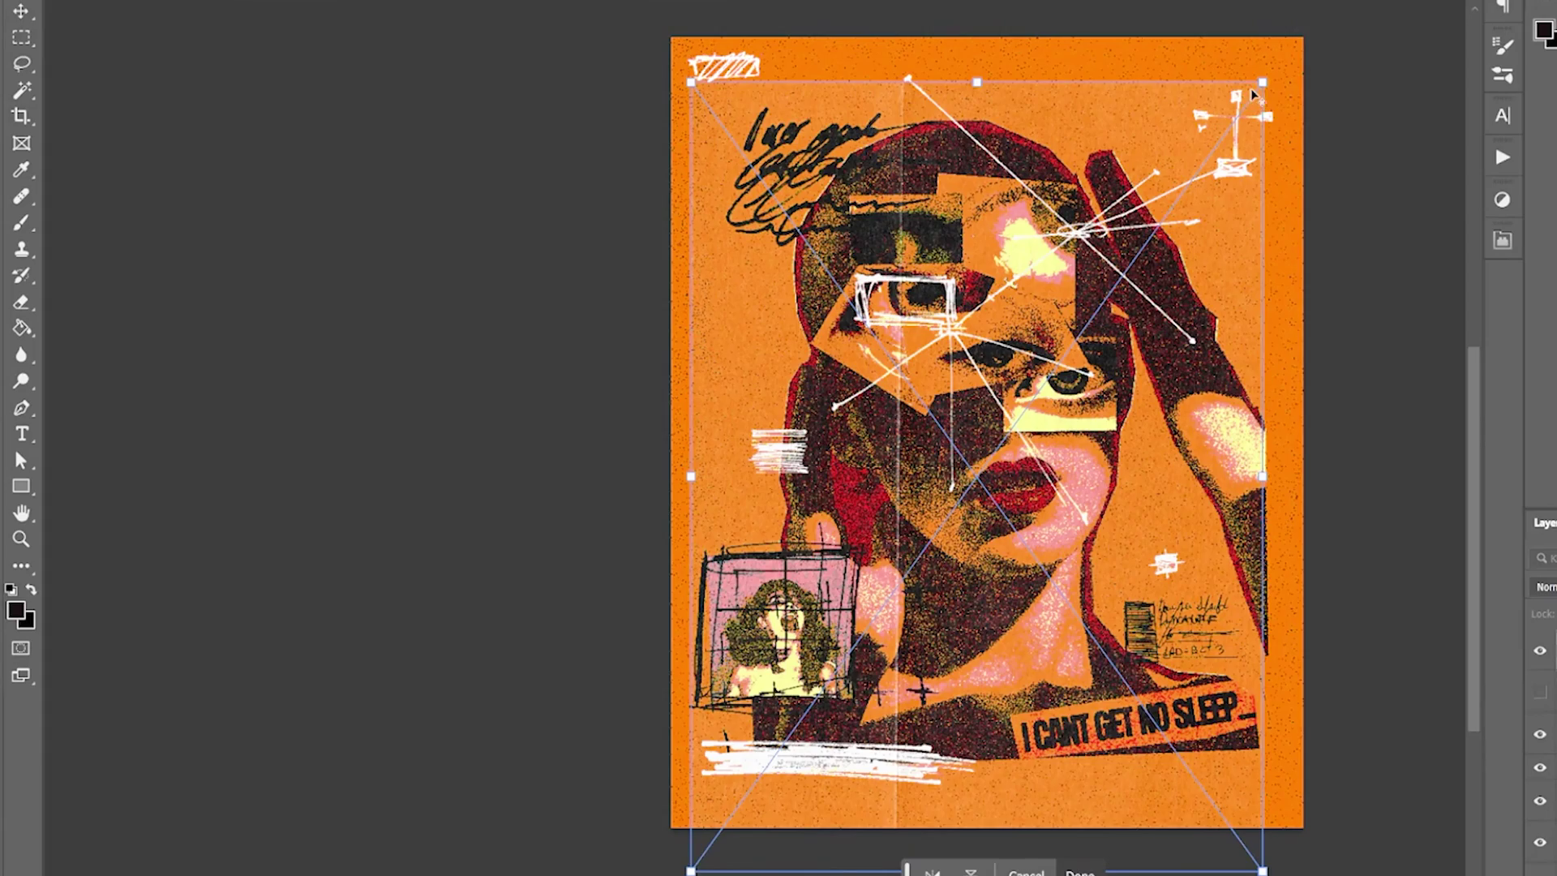
pyautogui.scroll(5, 732, 234)
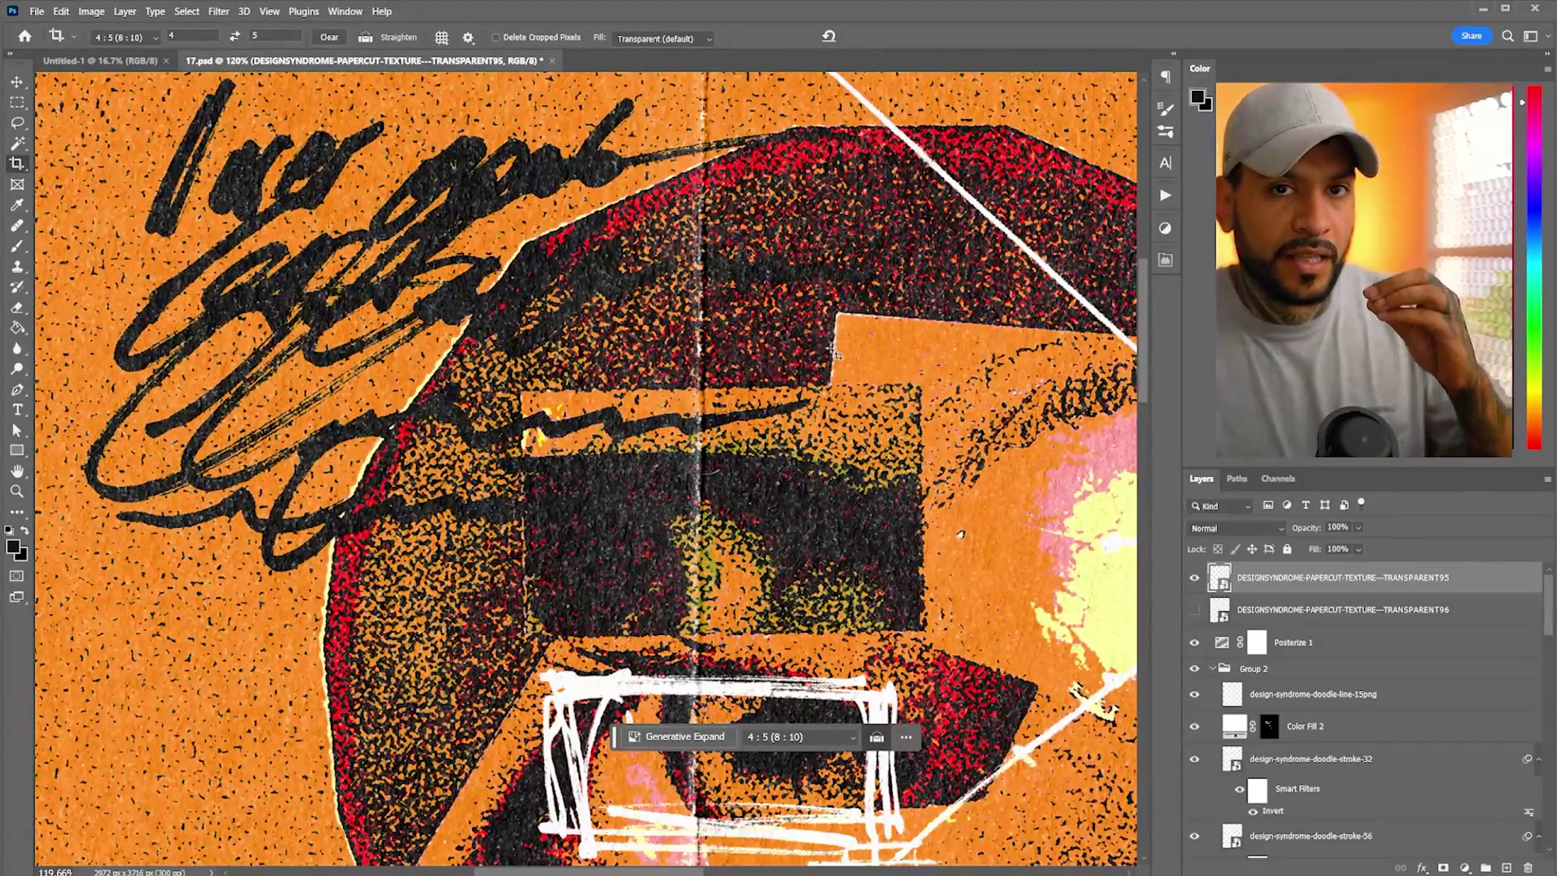
pyautogui.scroll(-4, 870, 337)
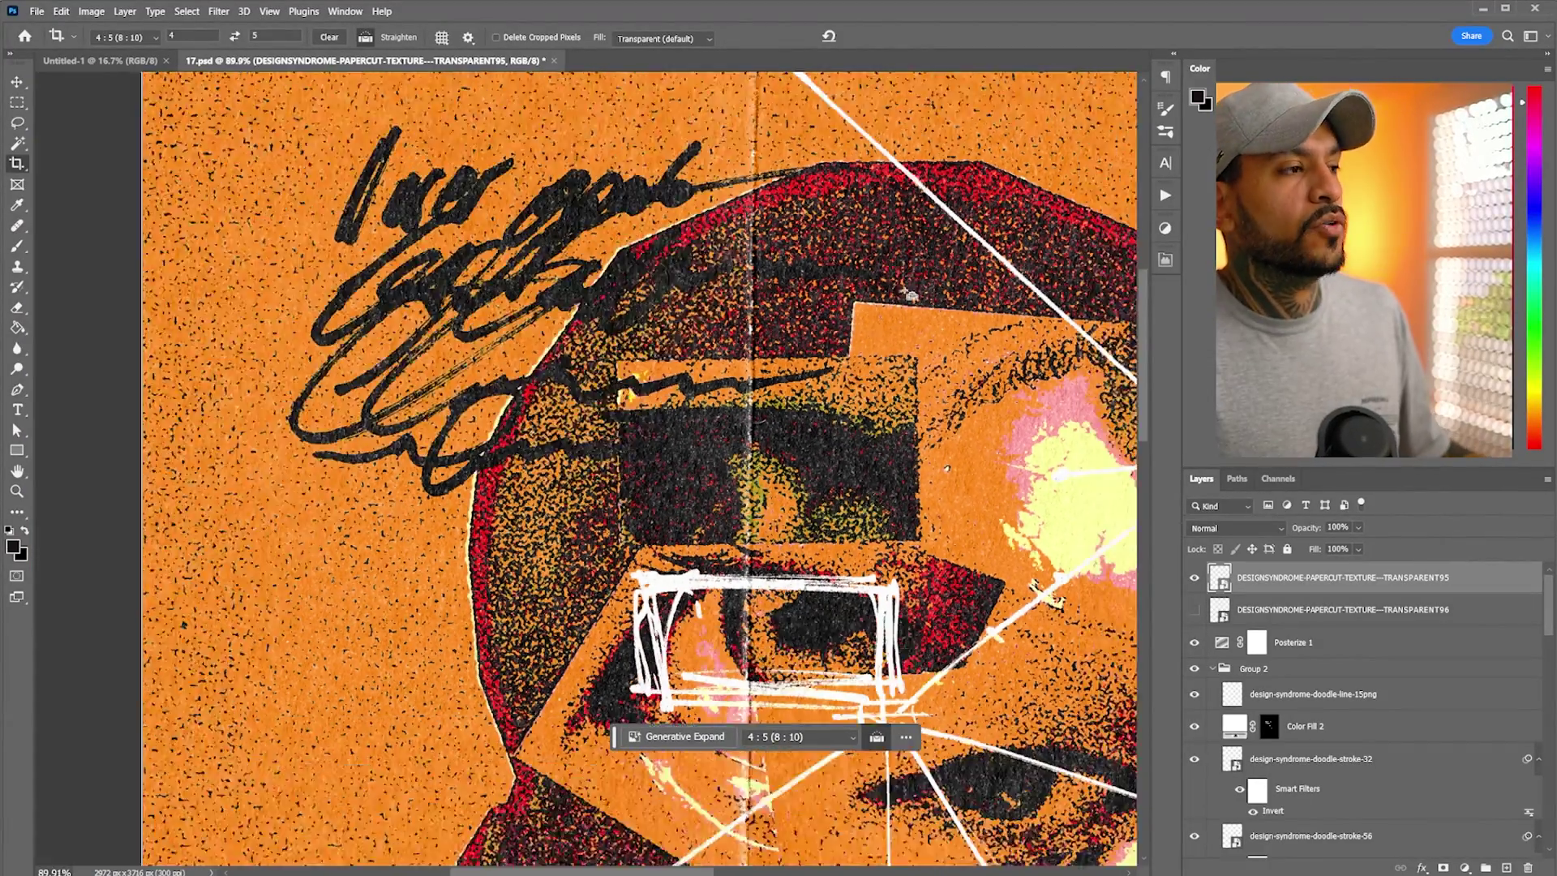
pyautogui.scroll(-3, 869, 297)
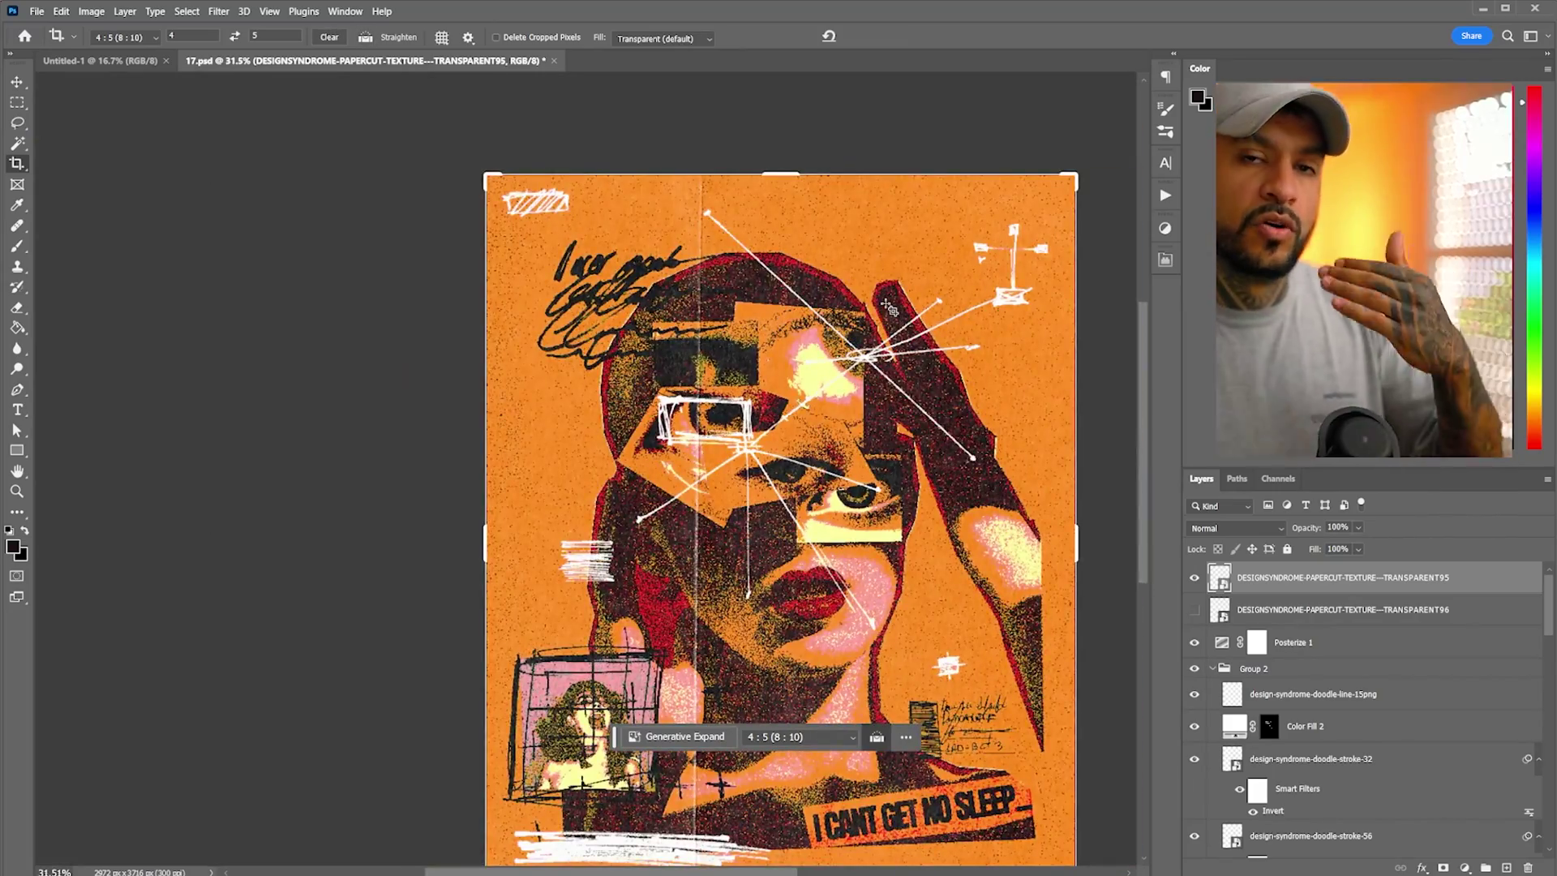
pyautogui.scroll(-1, 441, 278)
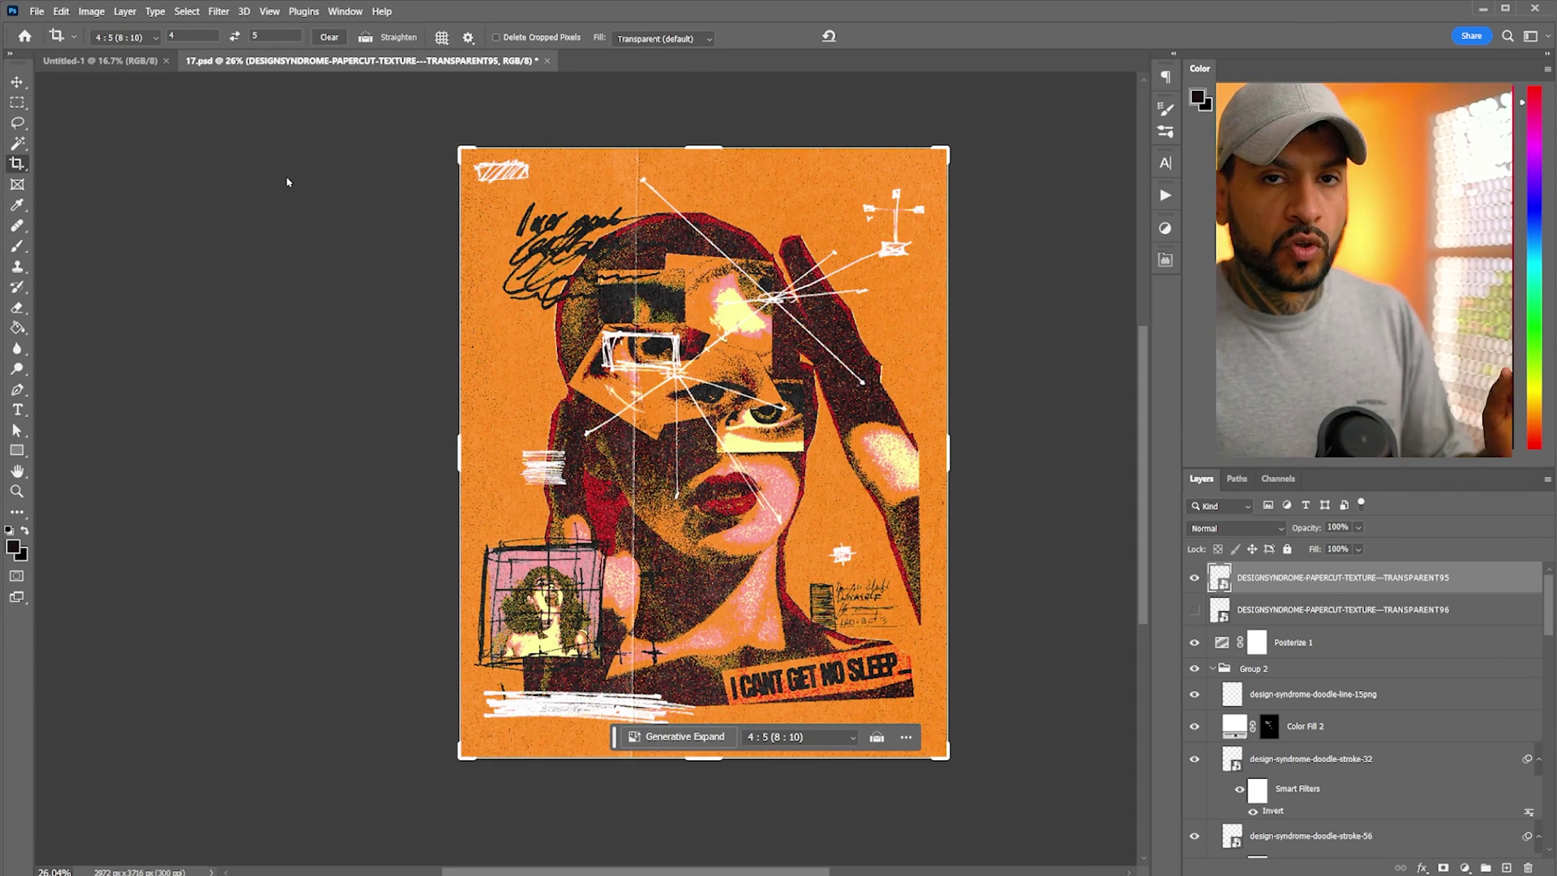
pyautogui.click(36, 11)
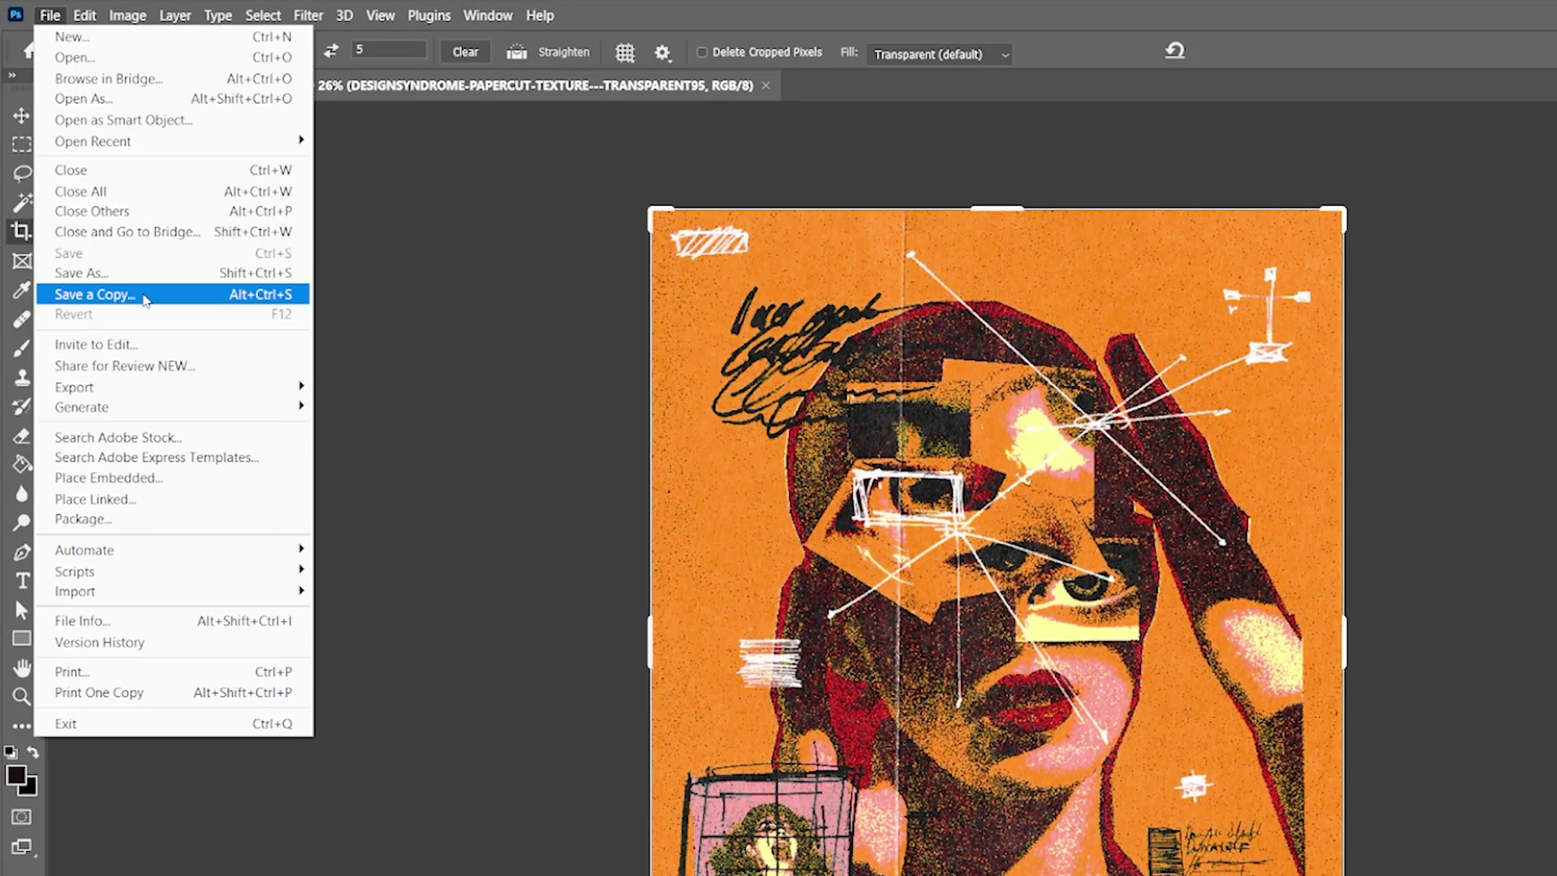
# Save a JPEG copy of the poster, then close the 17.psd and Untitled-1 documents.
pyautogui.click(145, 295)
pyautogui.click(171, 744)
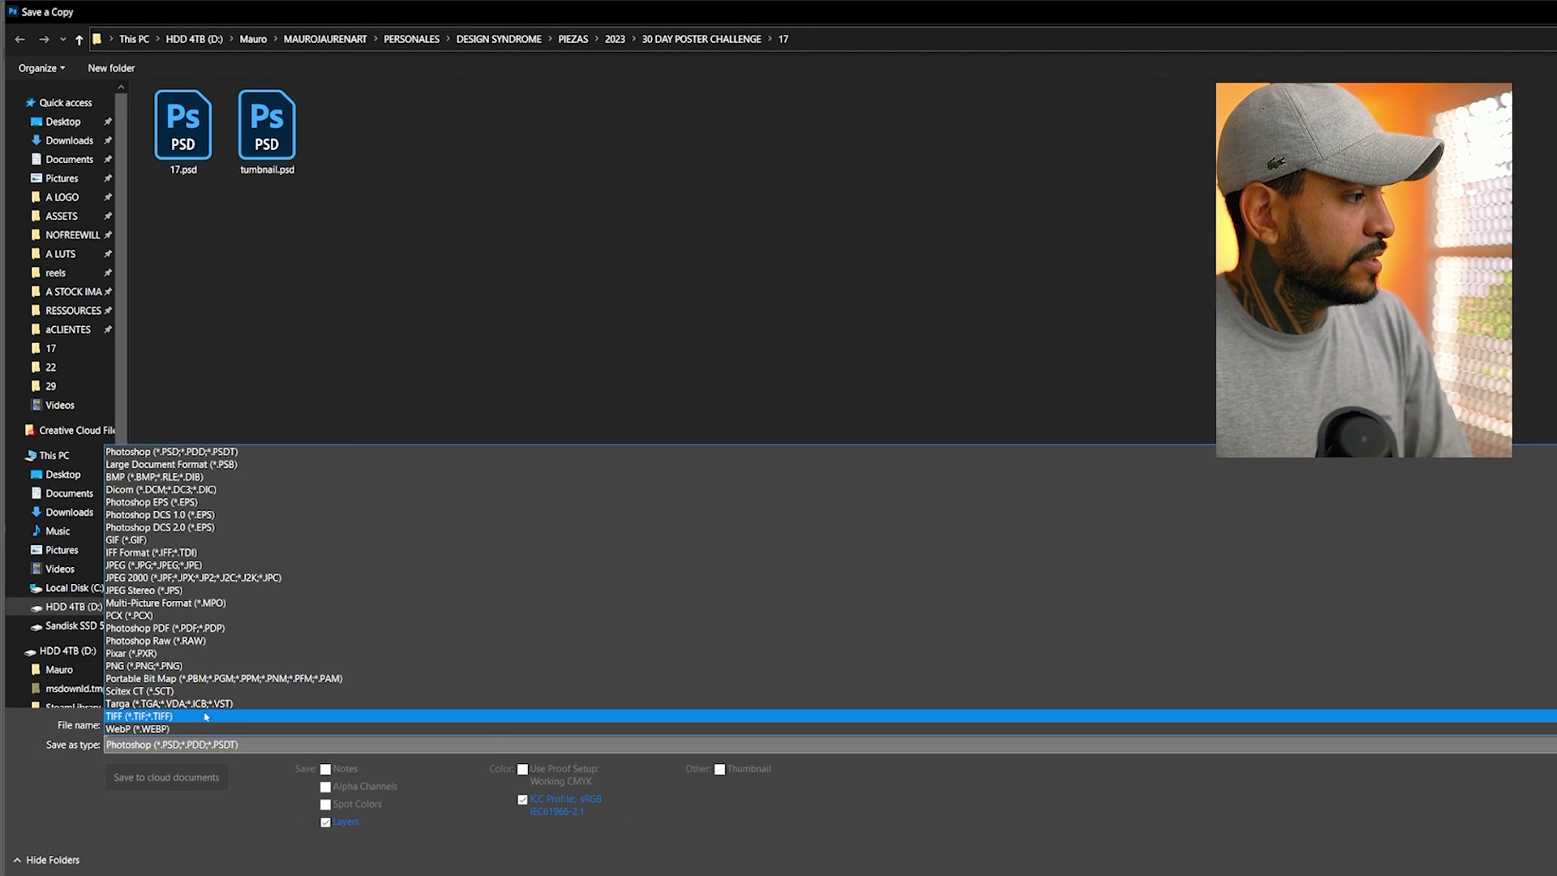
pyautogui.click(154, 565)
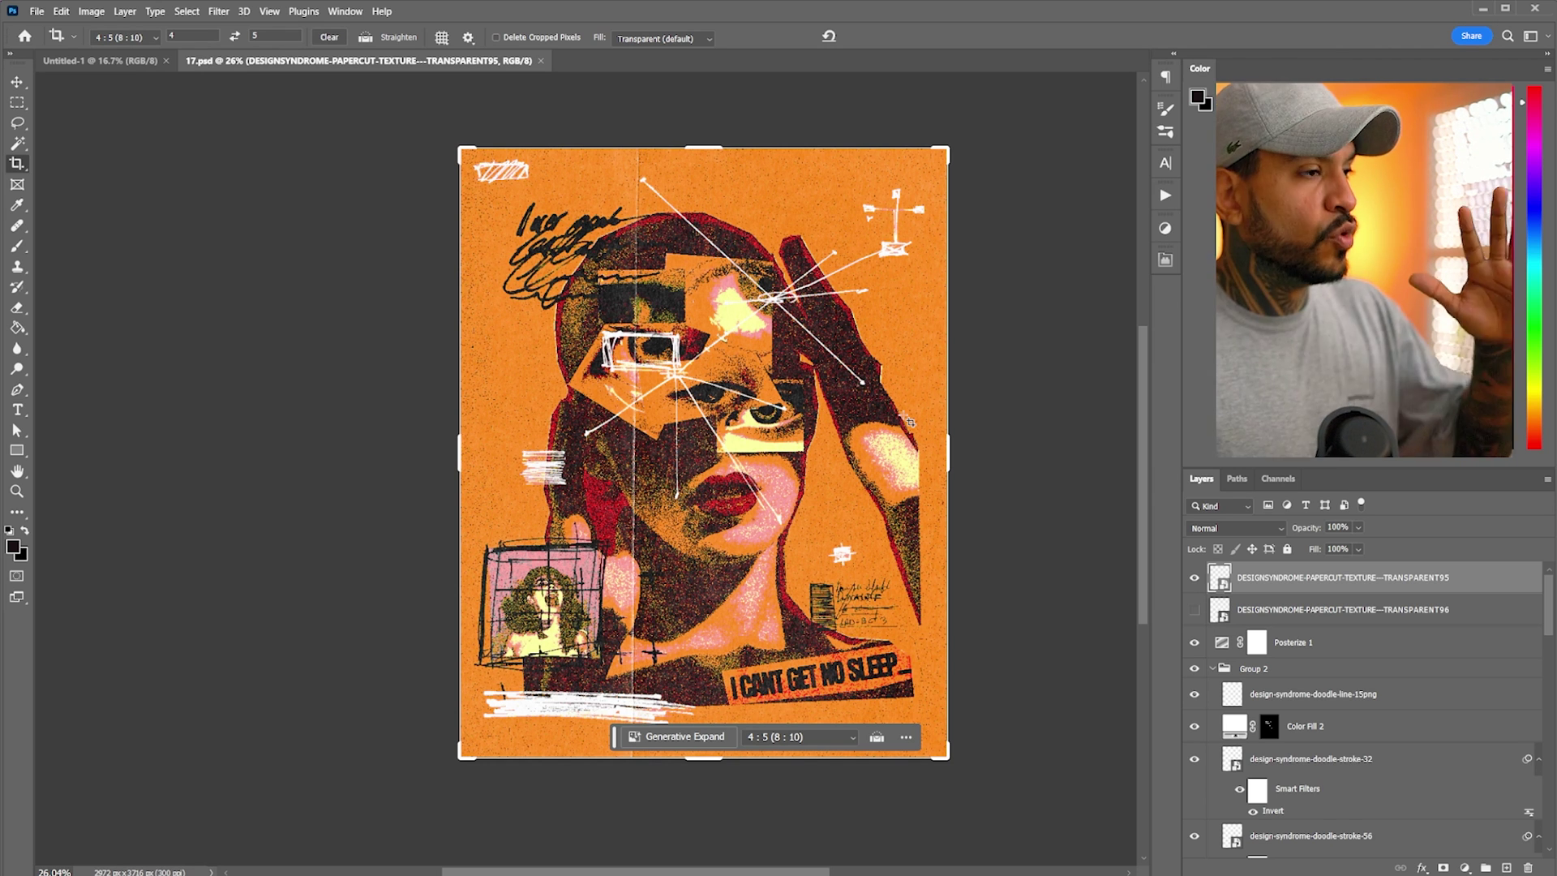
pyautogui.click(541, 61)
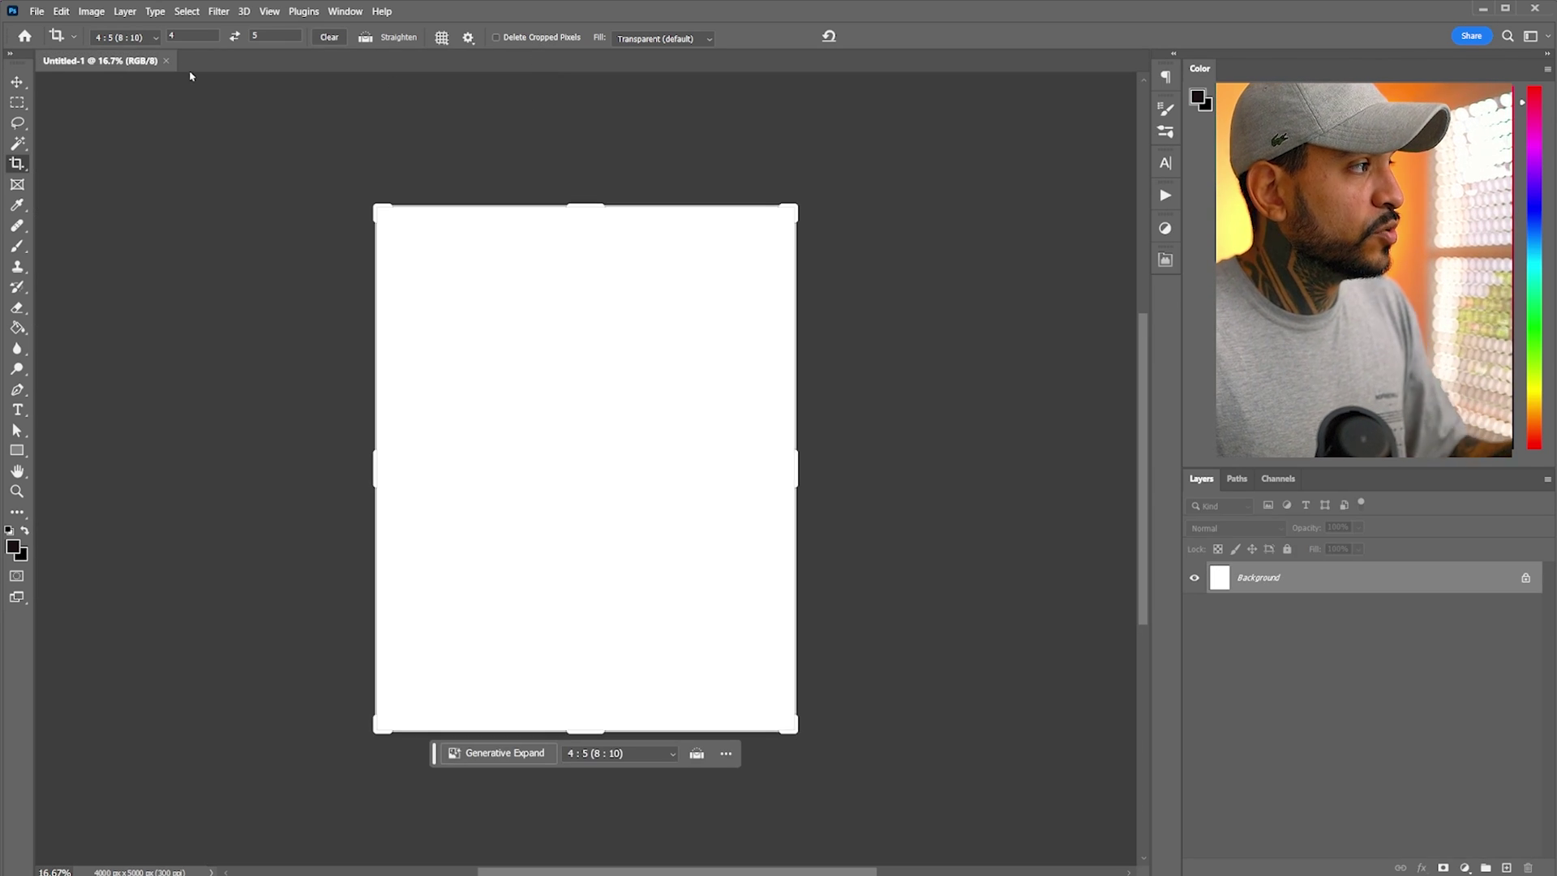
pyautogui.click(166, 61)
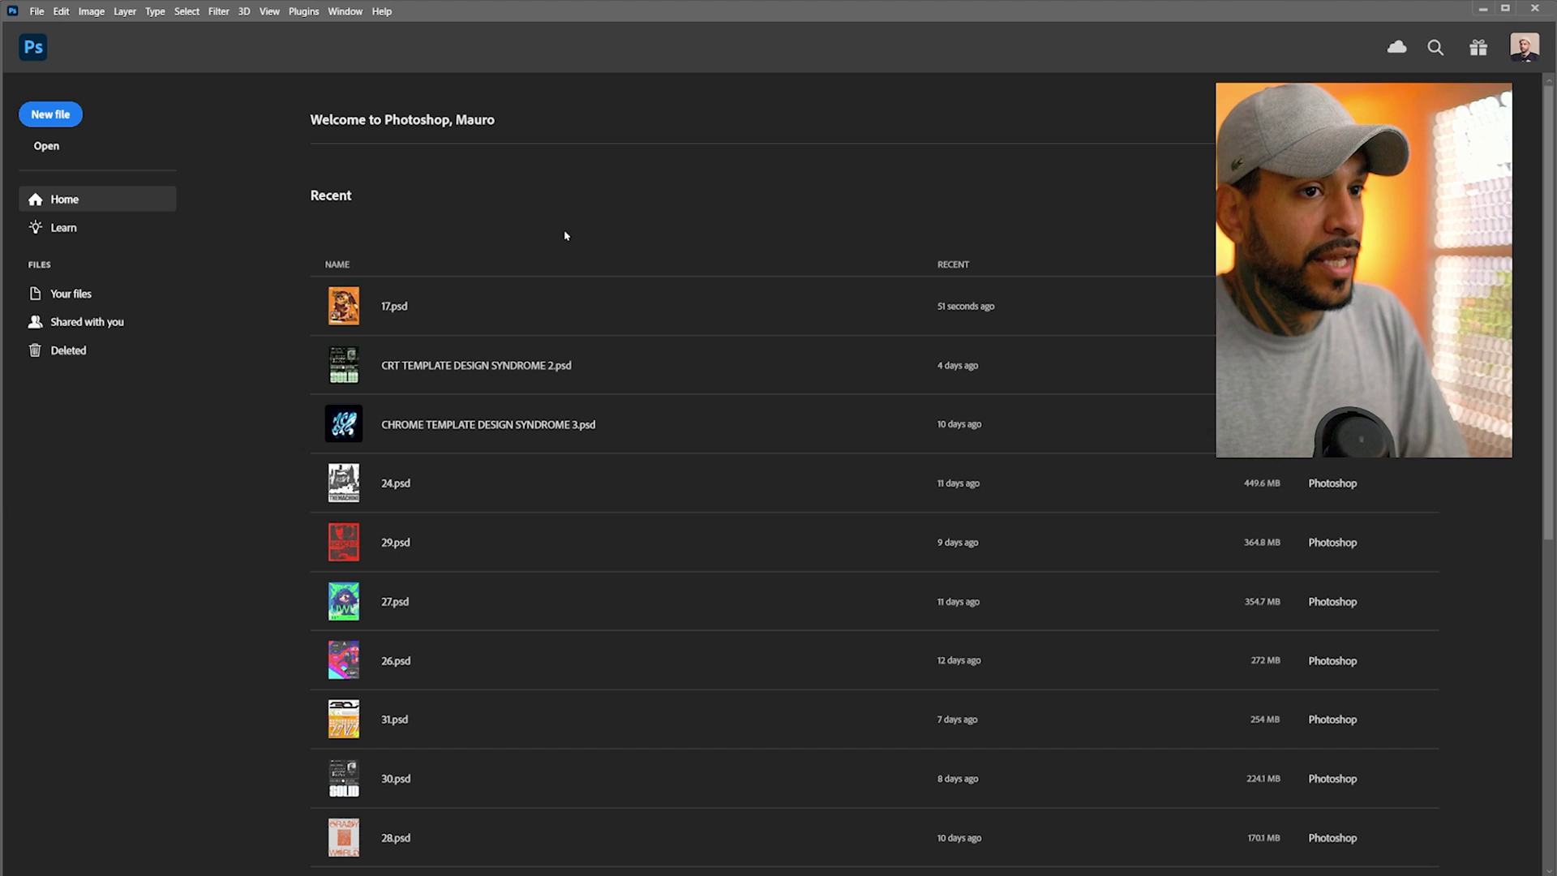
# Start a new document with resolution 72 ppi and width 2000 px for a 2000 × 2500 canvas.
pyautogui.click(62, 115)
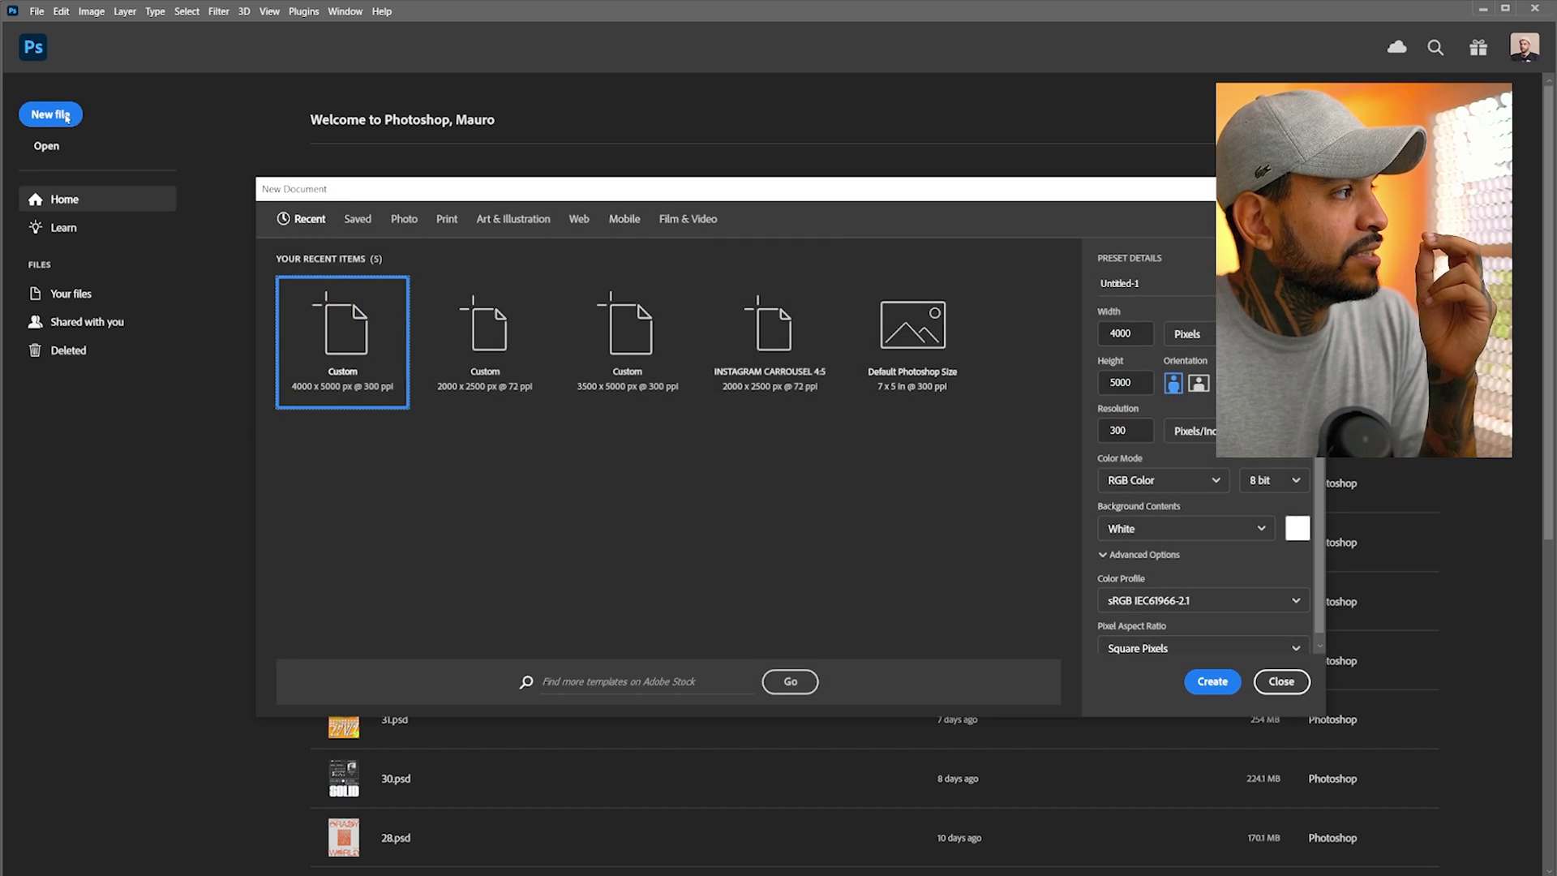
pyautogui.click(1123, 430)
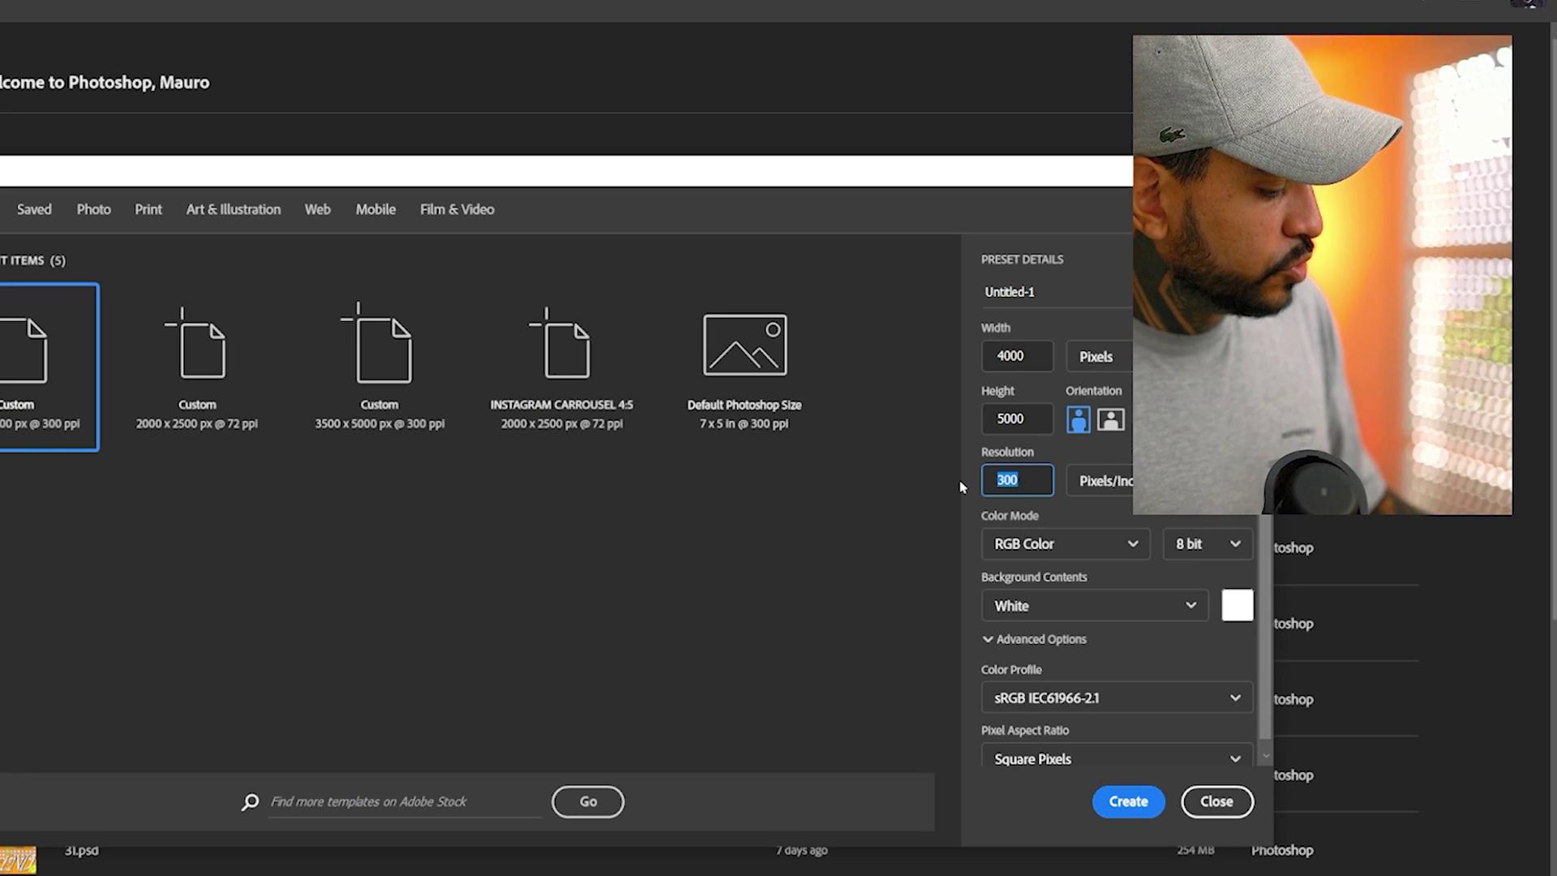
pyautogui.write('72')
pyautogui.click(1014, 356)
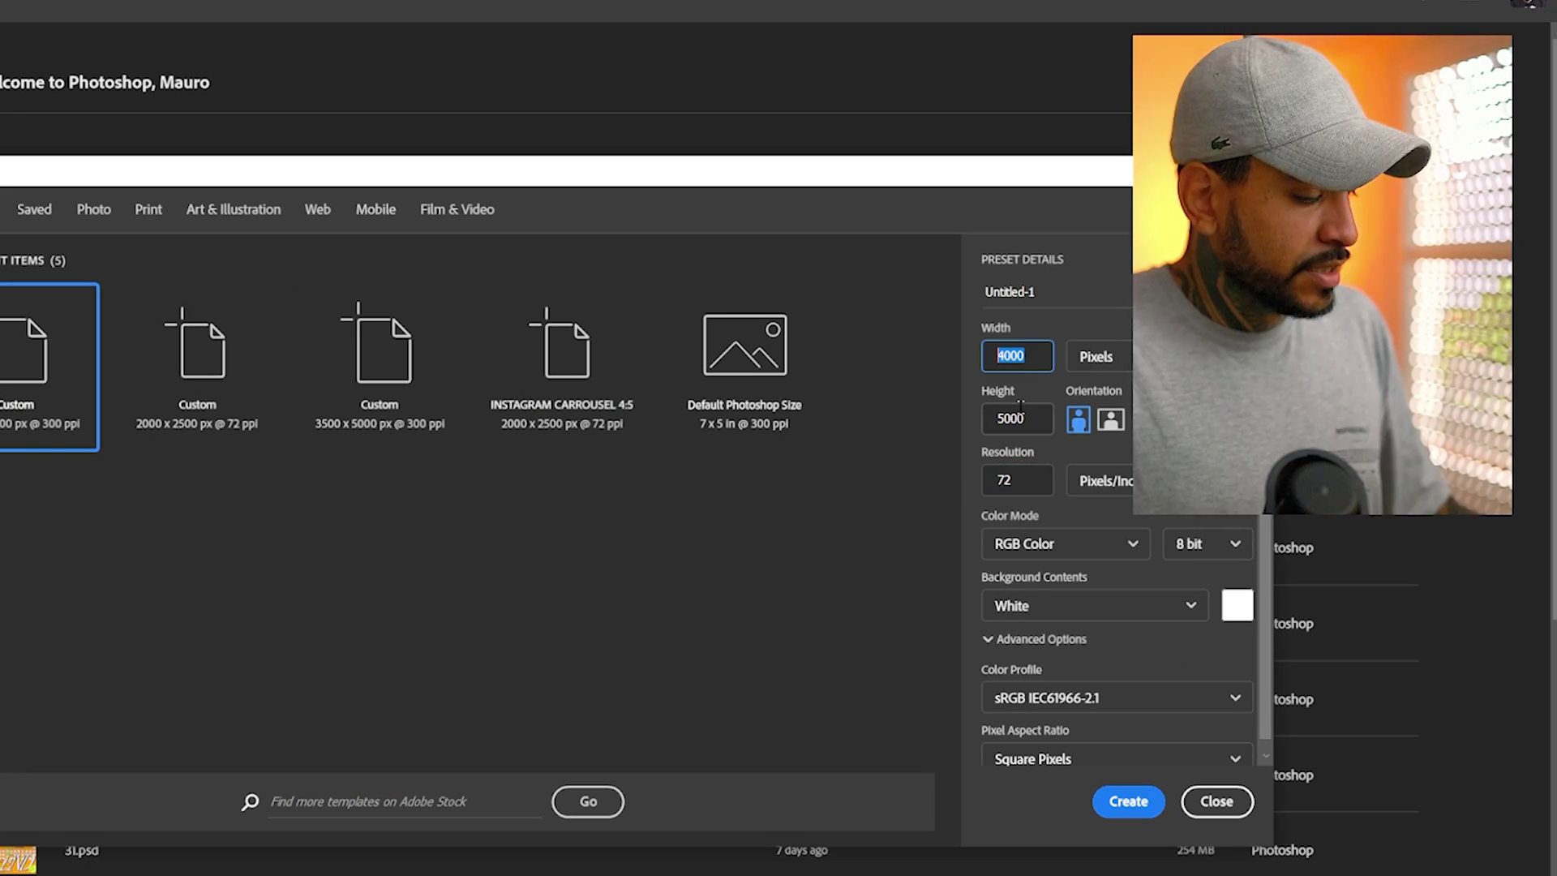
pyautogui.write('20')
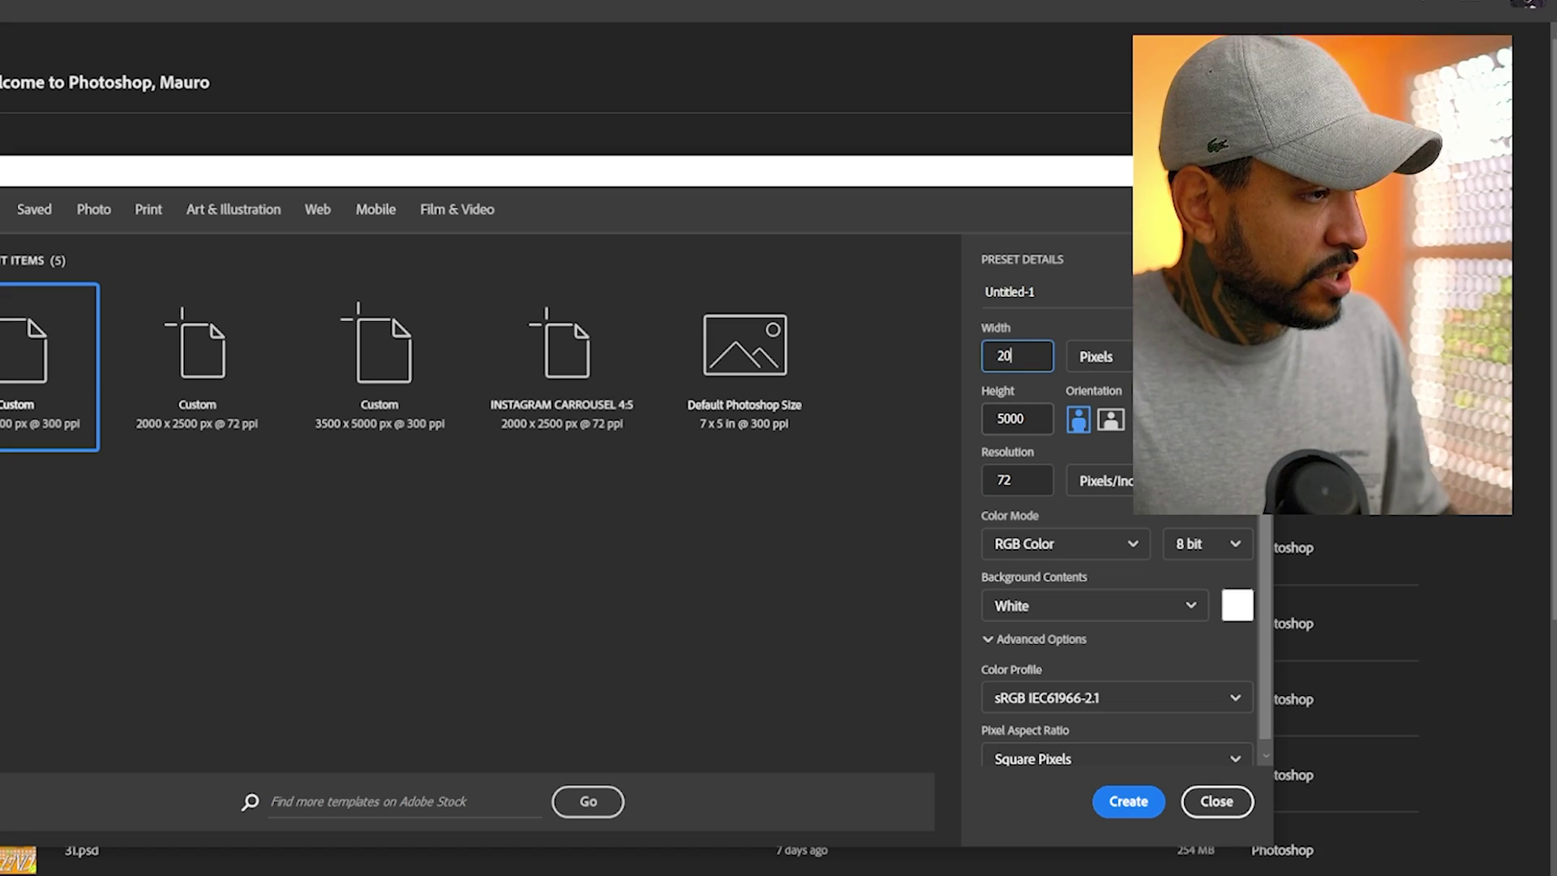
pyautogui.write('00')
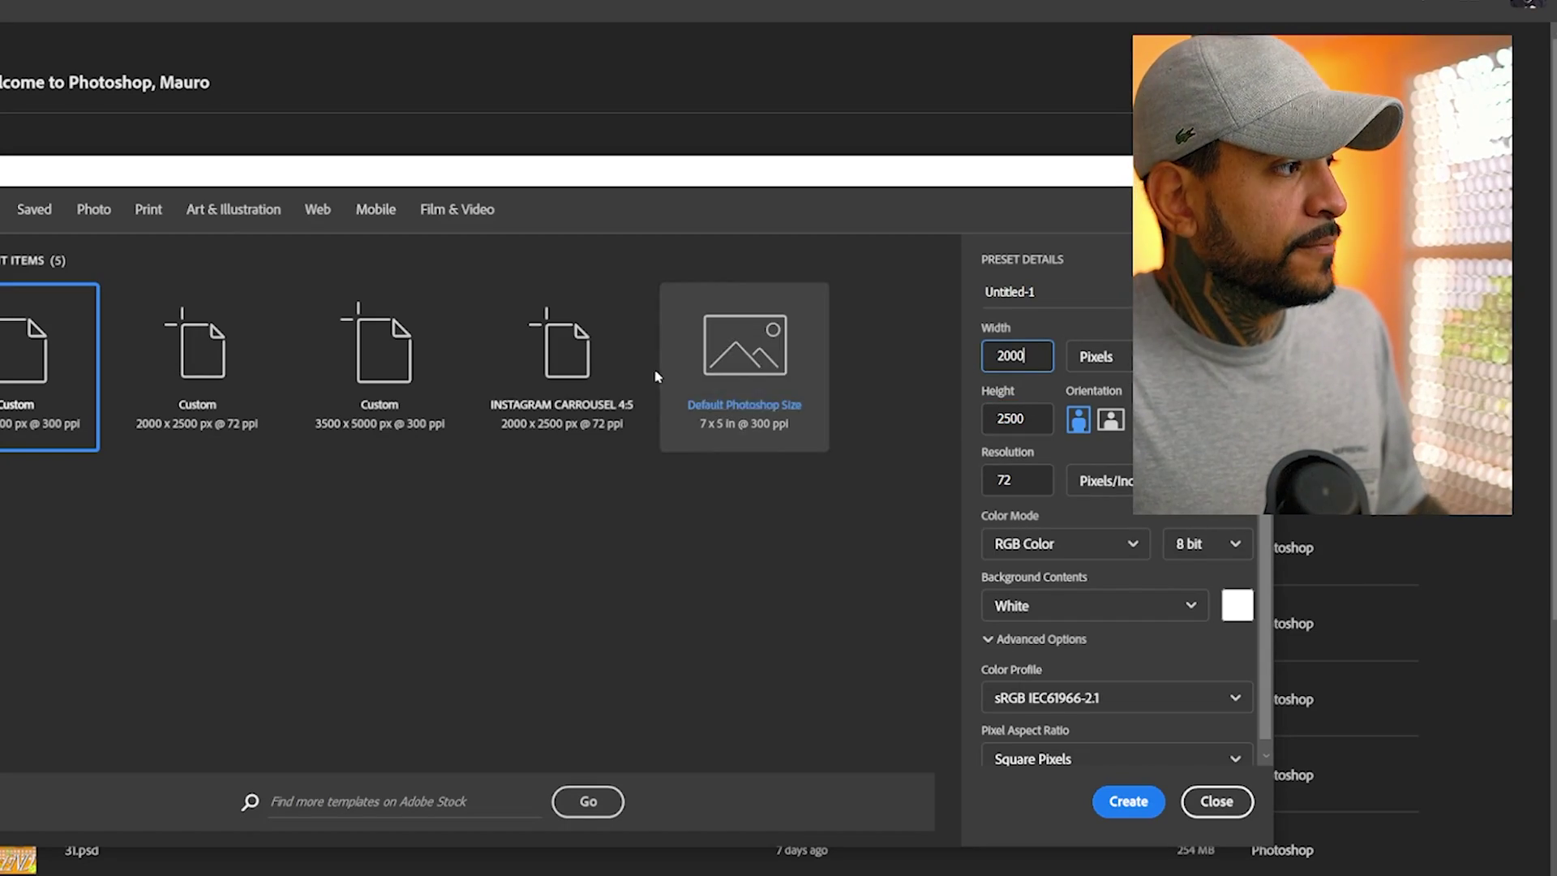
pyautogui.hotkey('shift', 'Tab')
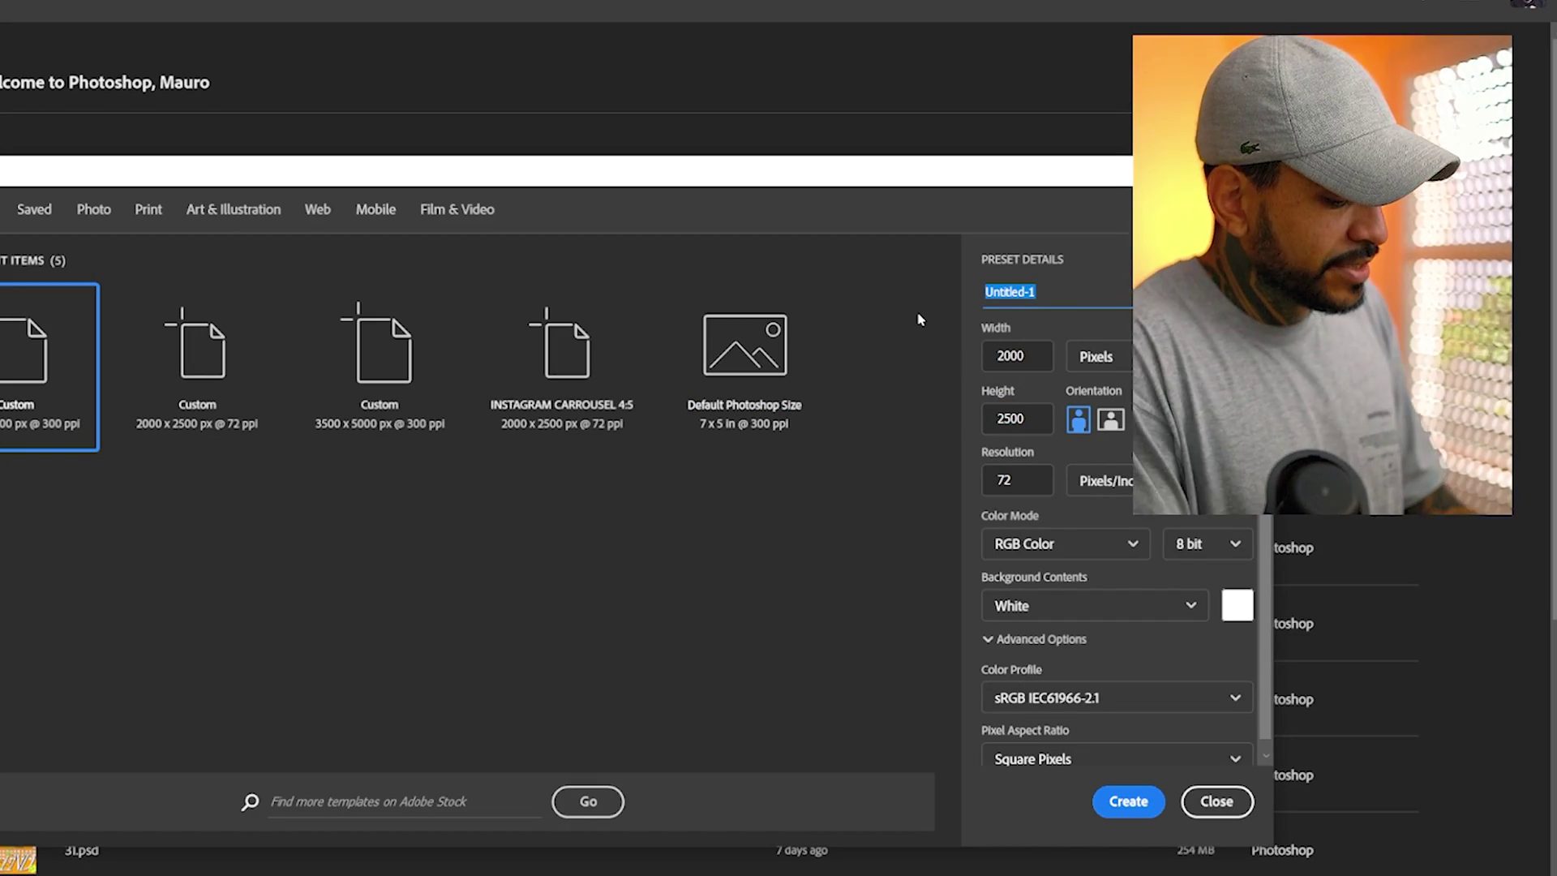
# Save the settings as preset 'instagram export 4:5' and create a document from it.
pyautogui.press('BackSpace')
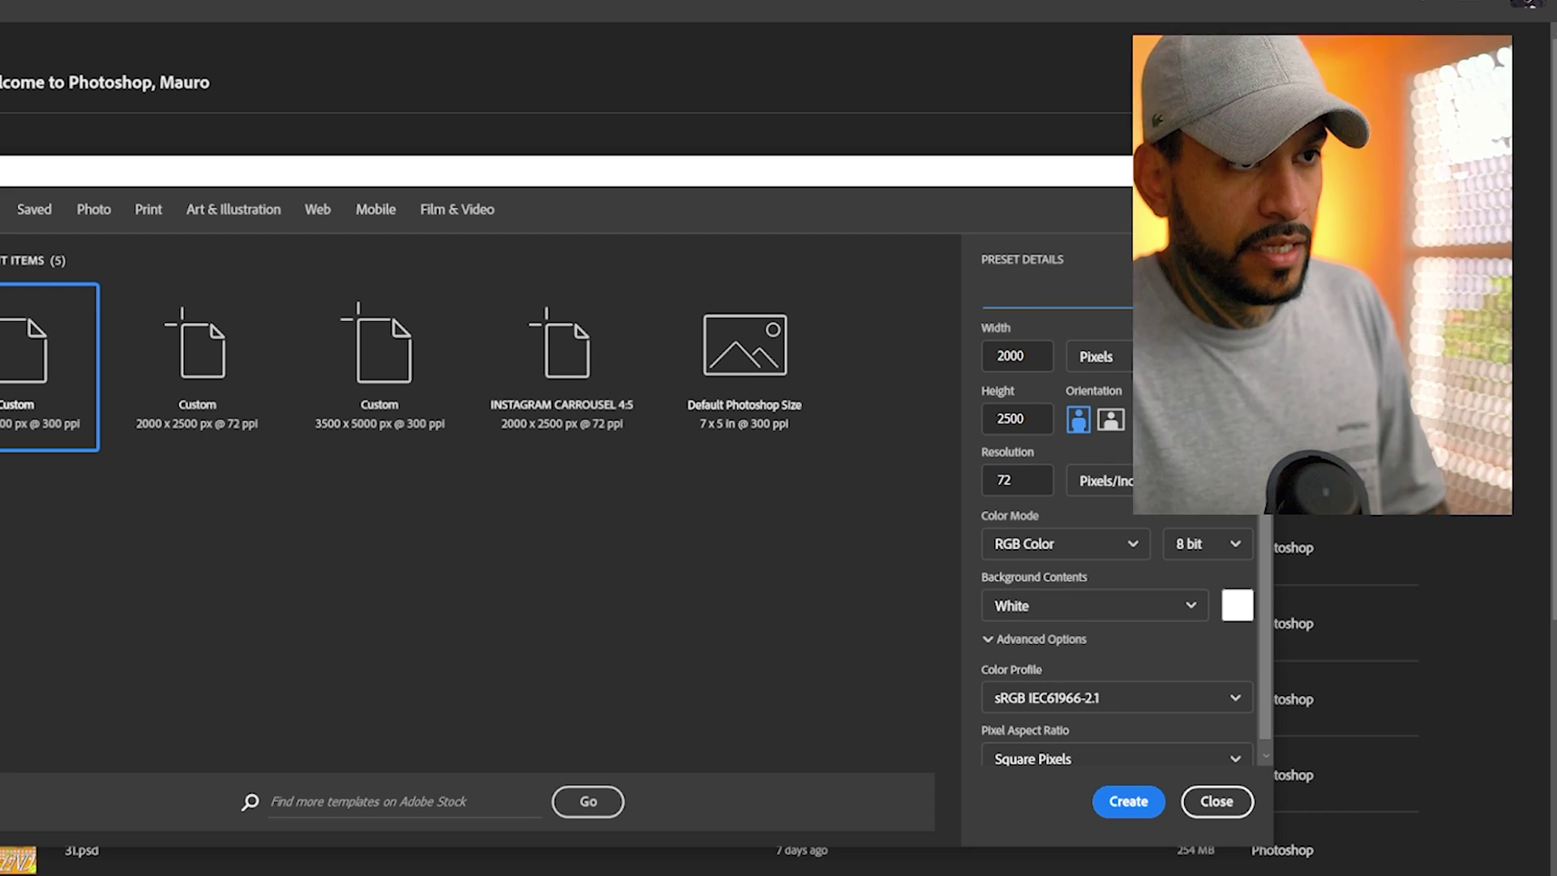
pyautogui.click(1242, 282)
pyautogui.write('instagram ')
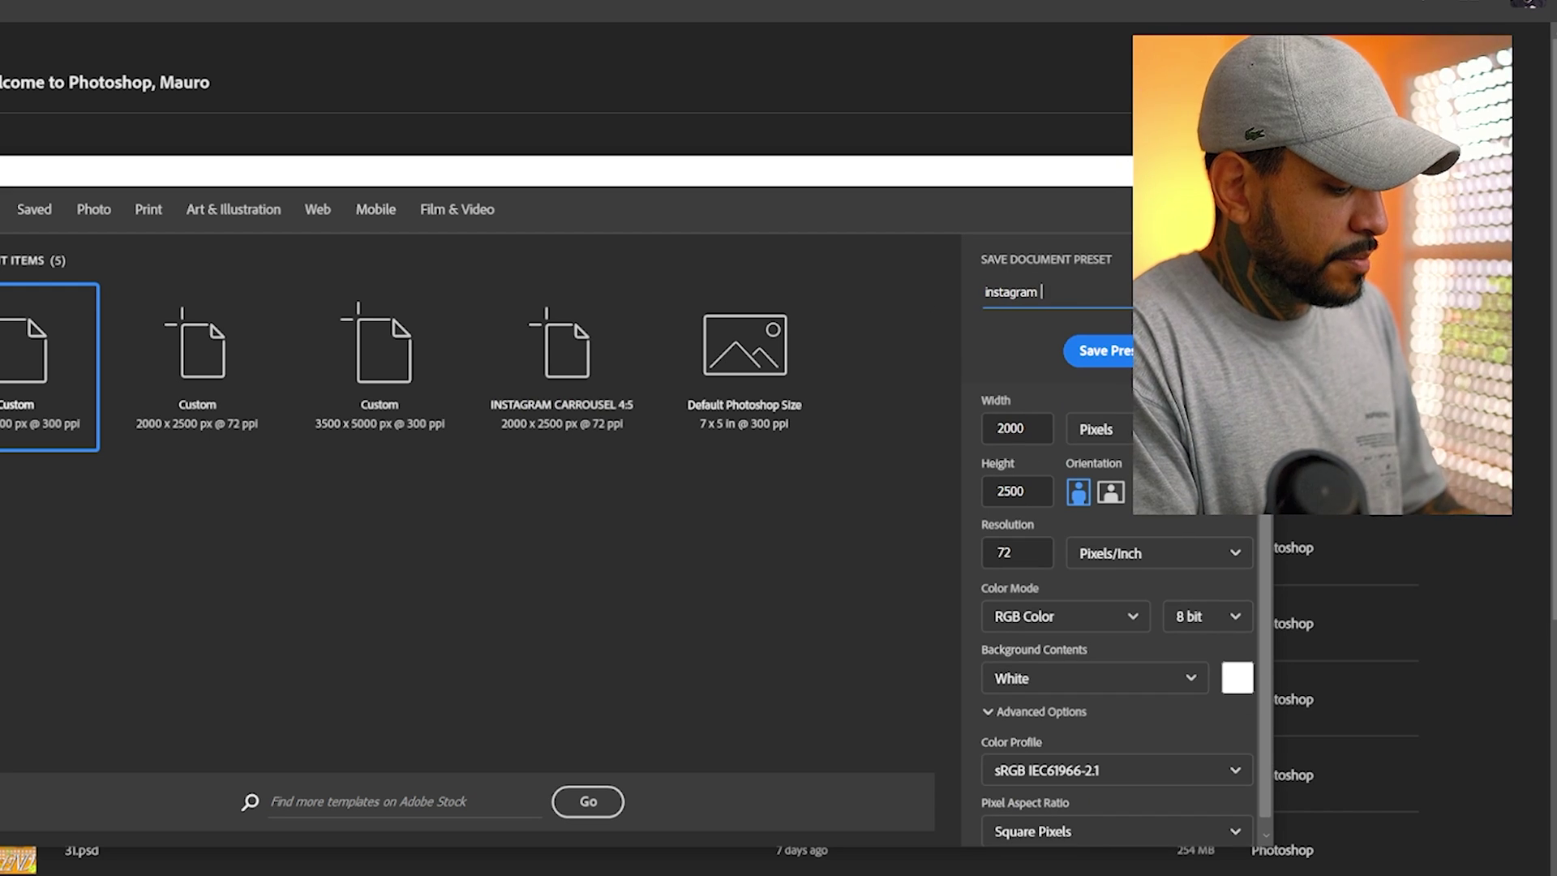
pyautogui.write('export 4:5')
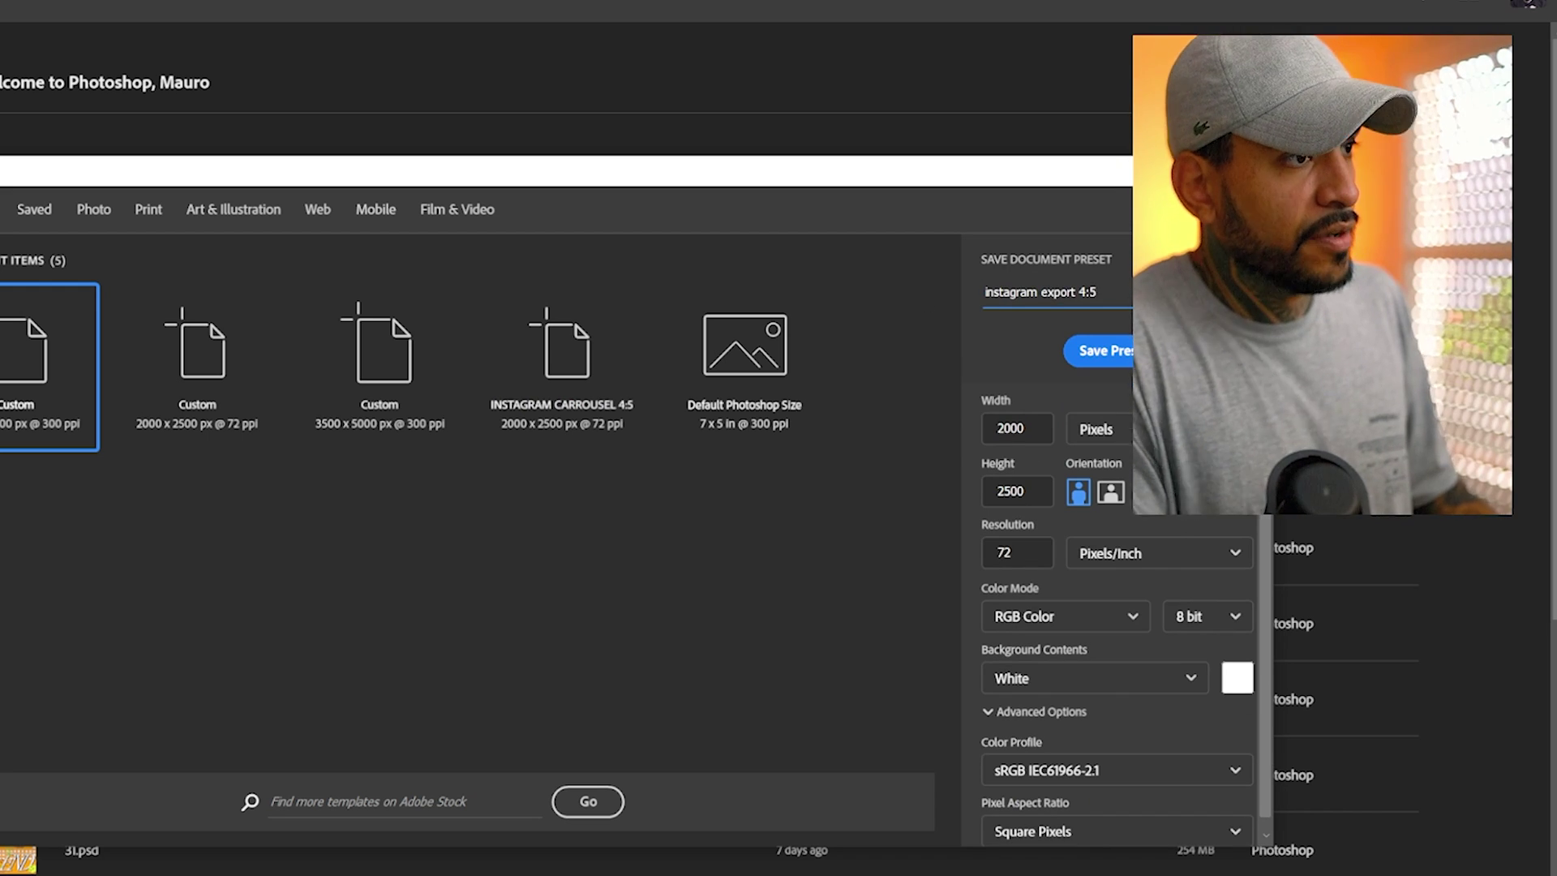
pyautogui.click(1099, 350)
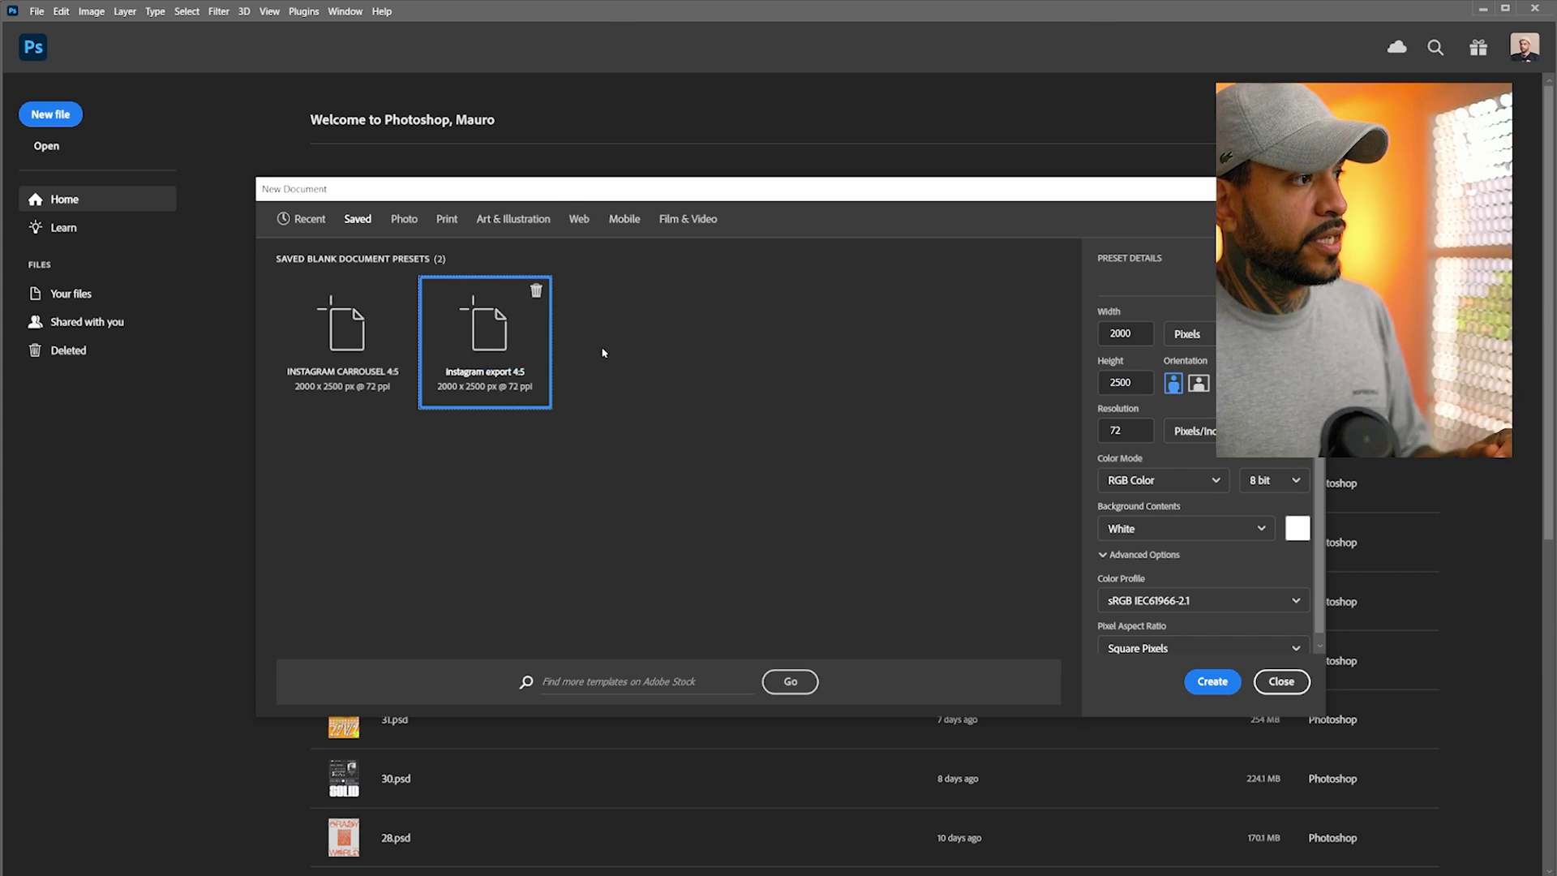
pyautogui.doubleClick(535, 314)
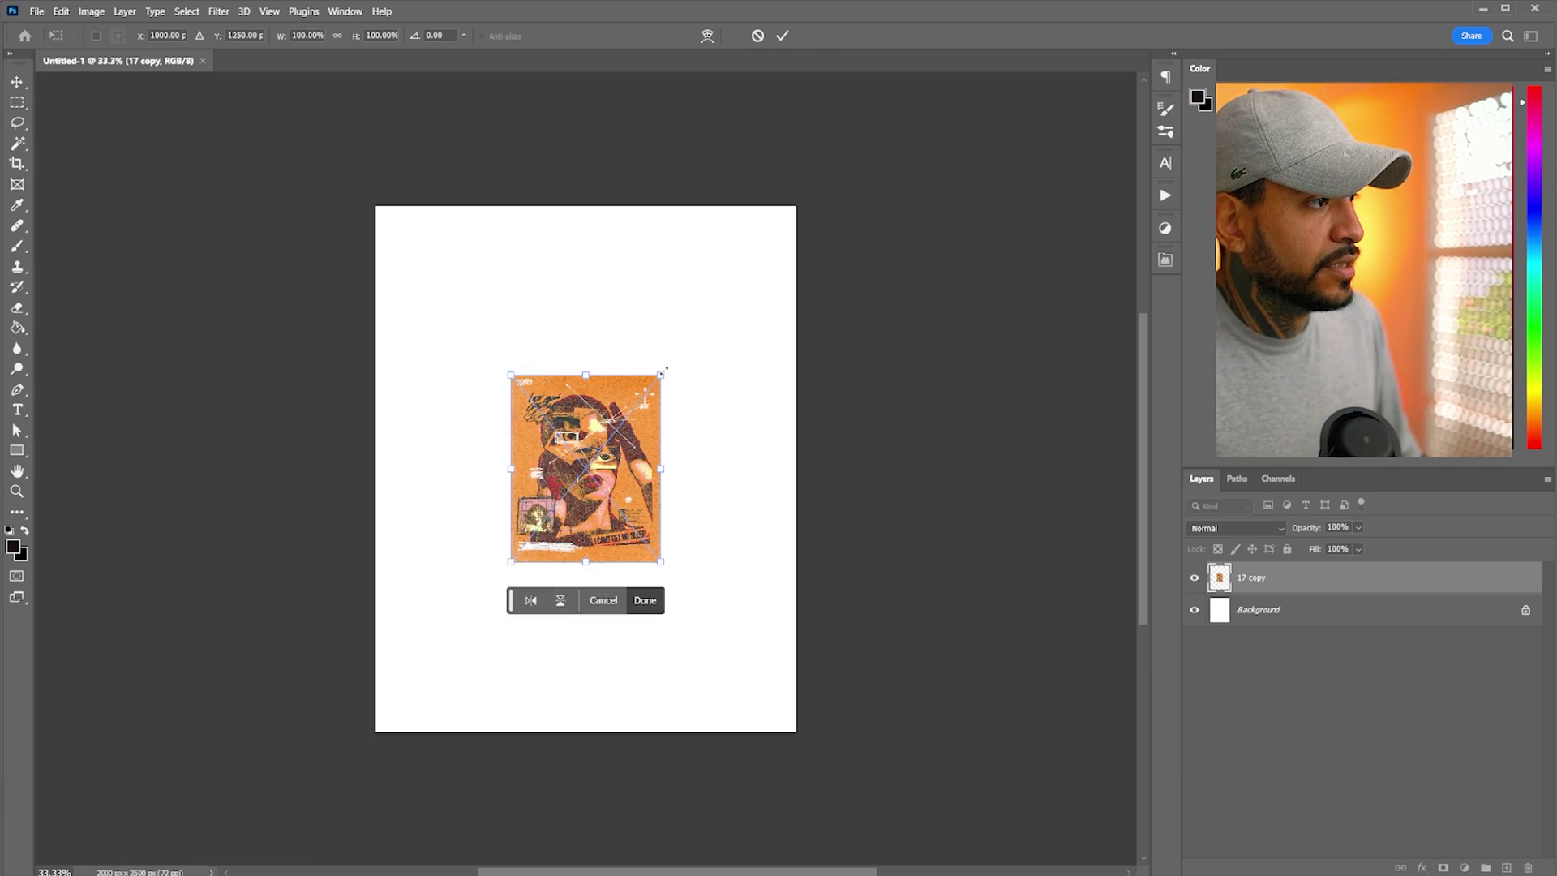
# Drag the poster artwork onto the new Untitled-1 canvas as layer 17 copy.
pyautogui.moveTo(660, 369); pyautogui.dragTo(782, 261)
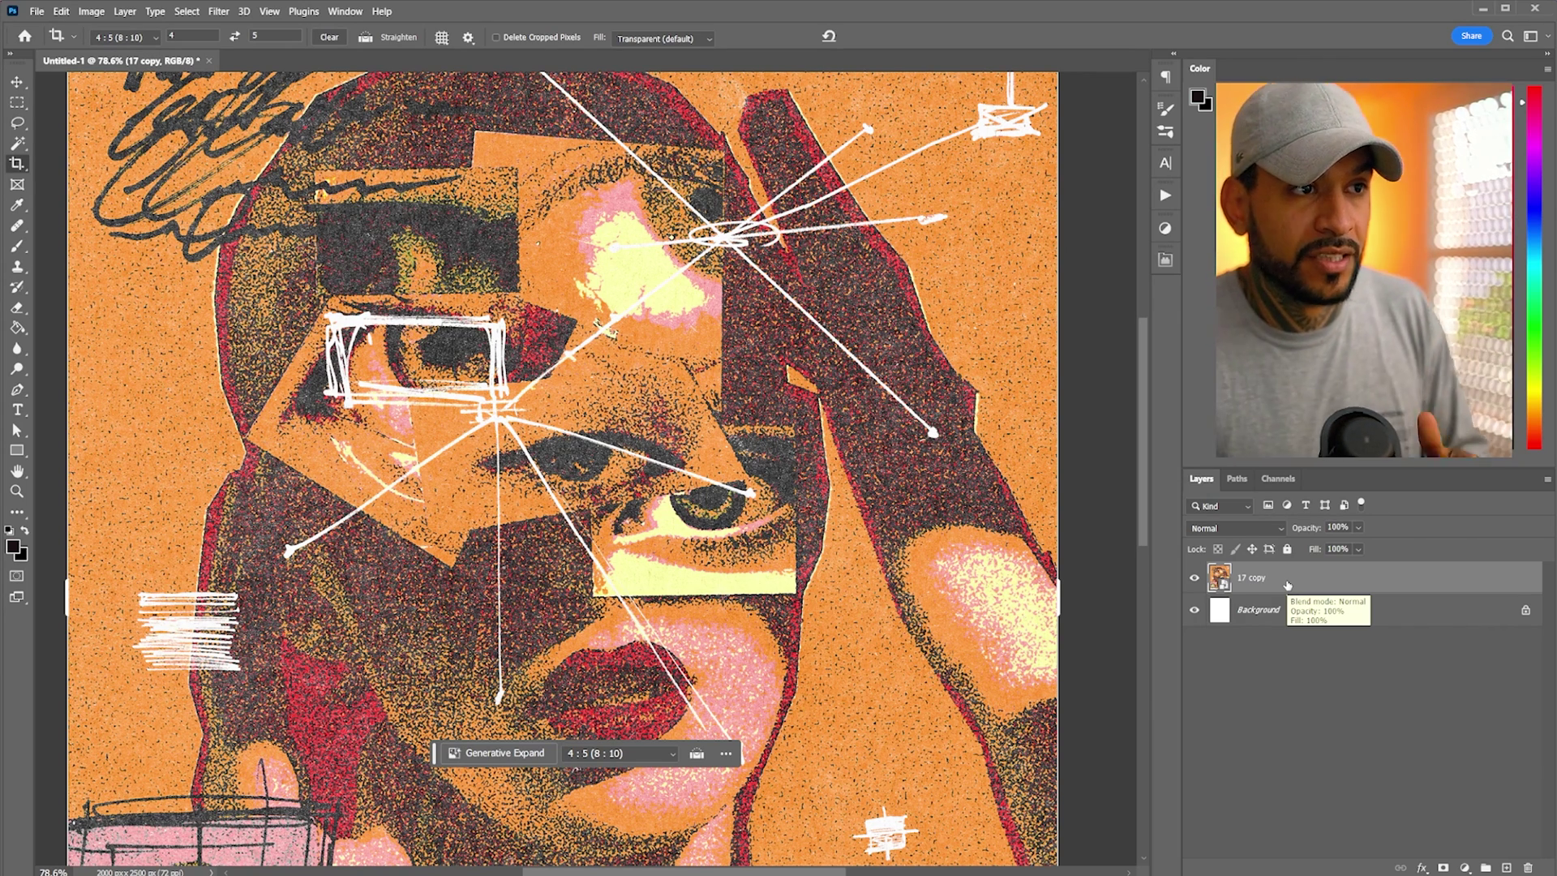
# Shrink the poster to fit the canvas and fill the Background layer with black.
pyautogui.click(1257, 609)
pyautogui.hotkey('ctrl', '0')
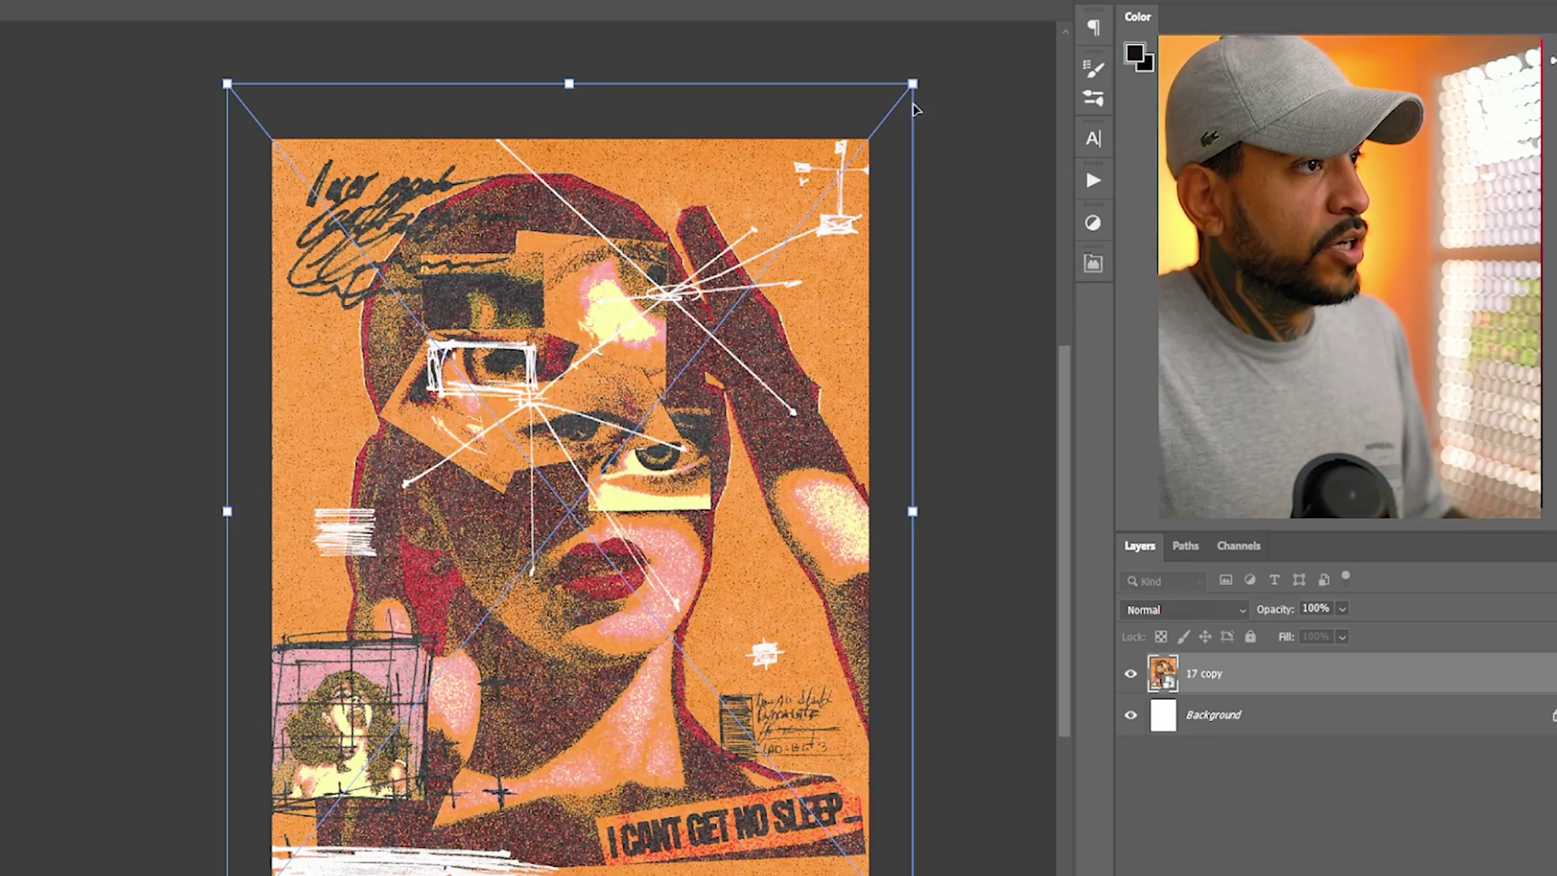
pyautogui.moveTo(984, 131); pyautogui.dragTo(903, 234)
pyautogui.press('Return')
pyautogui.click(1213, 714)
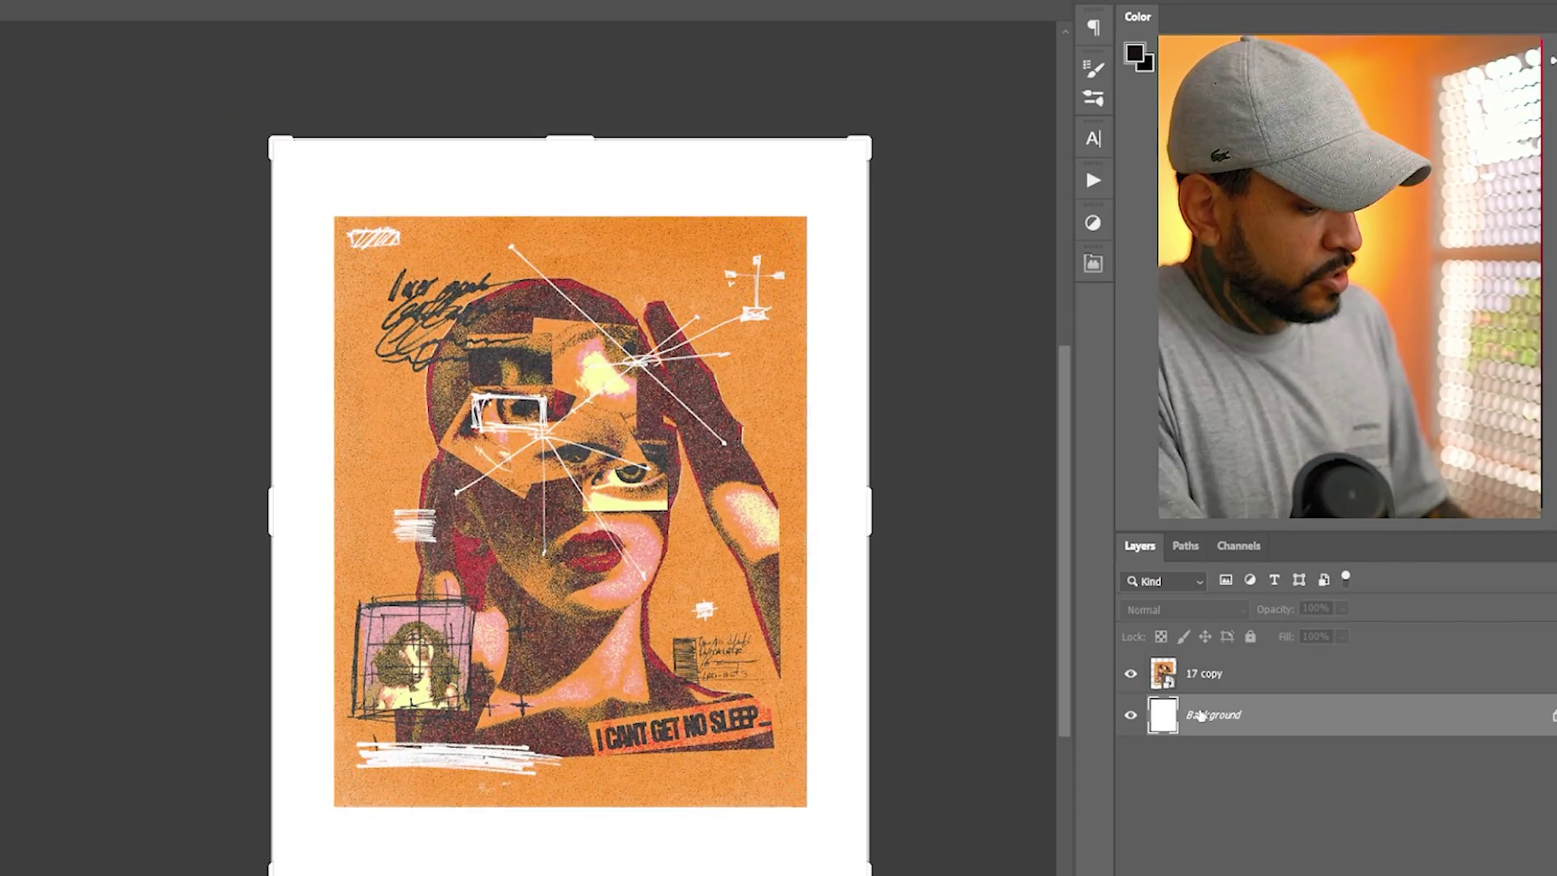
pyautogui.hotkey('alt', 'BackSpace')
# Crop and scale up the 17 copy layer so the eyes fill the 4:5 canvas.
pyautogui.press('c')
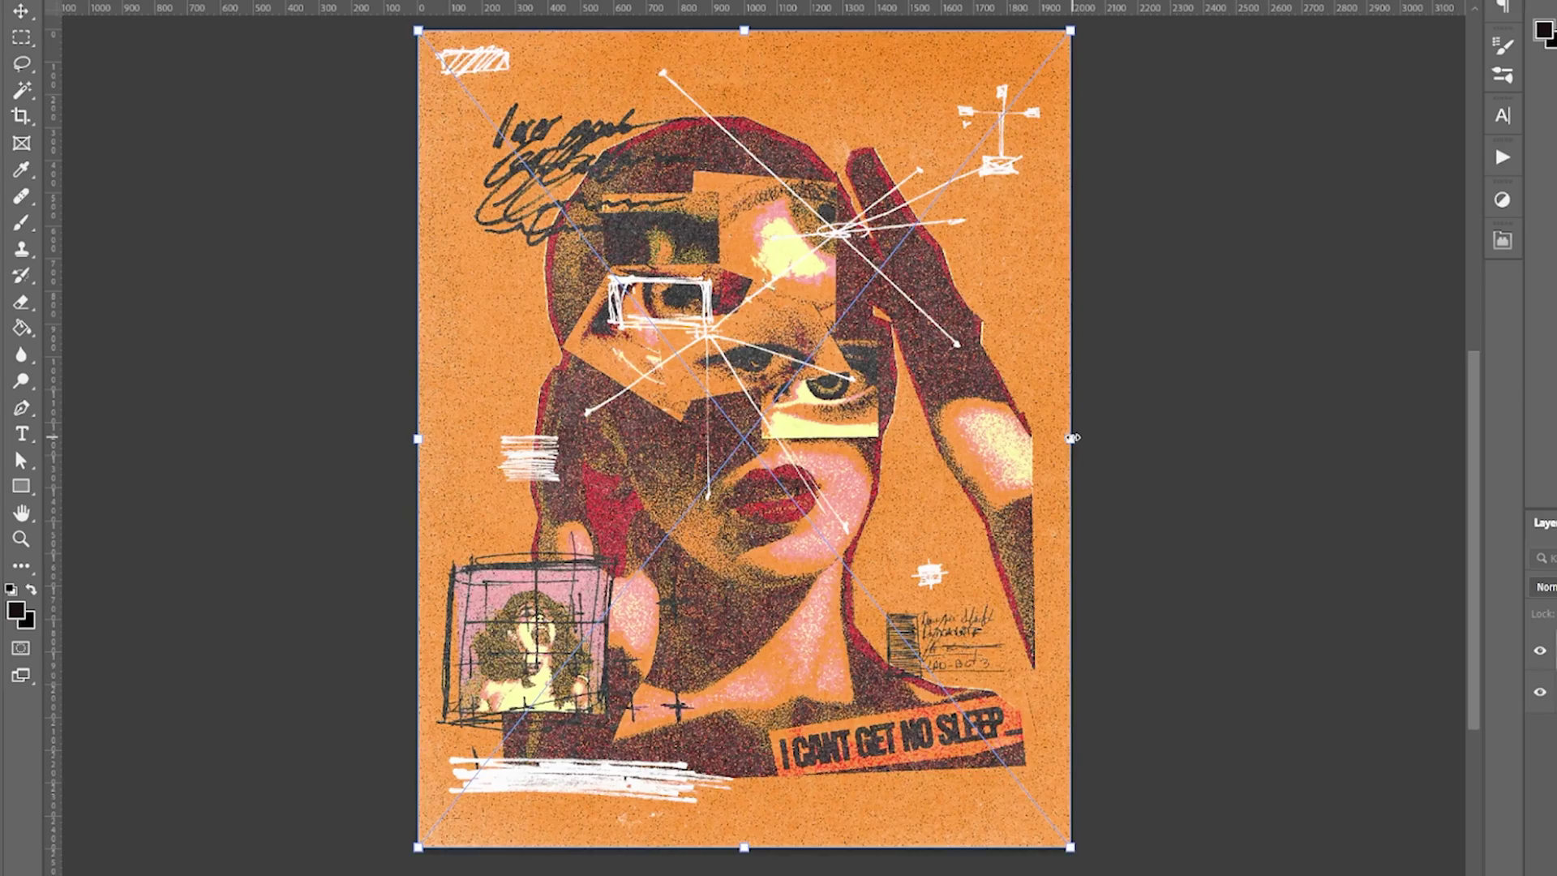
pyautogui.moveTo(845, 425); pyautogui.dragTo(901, 385)
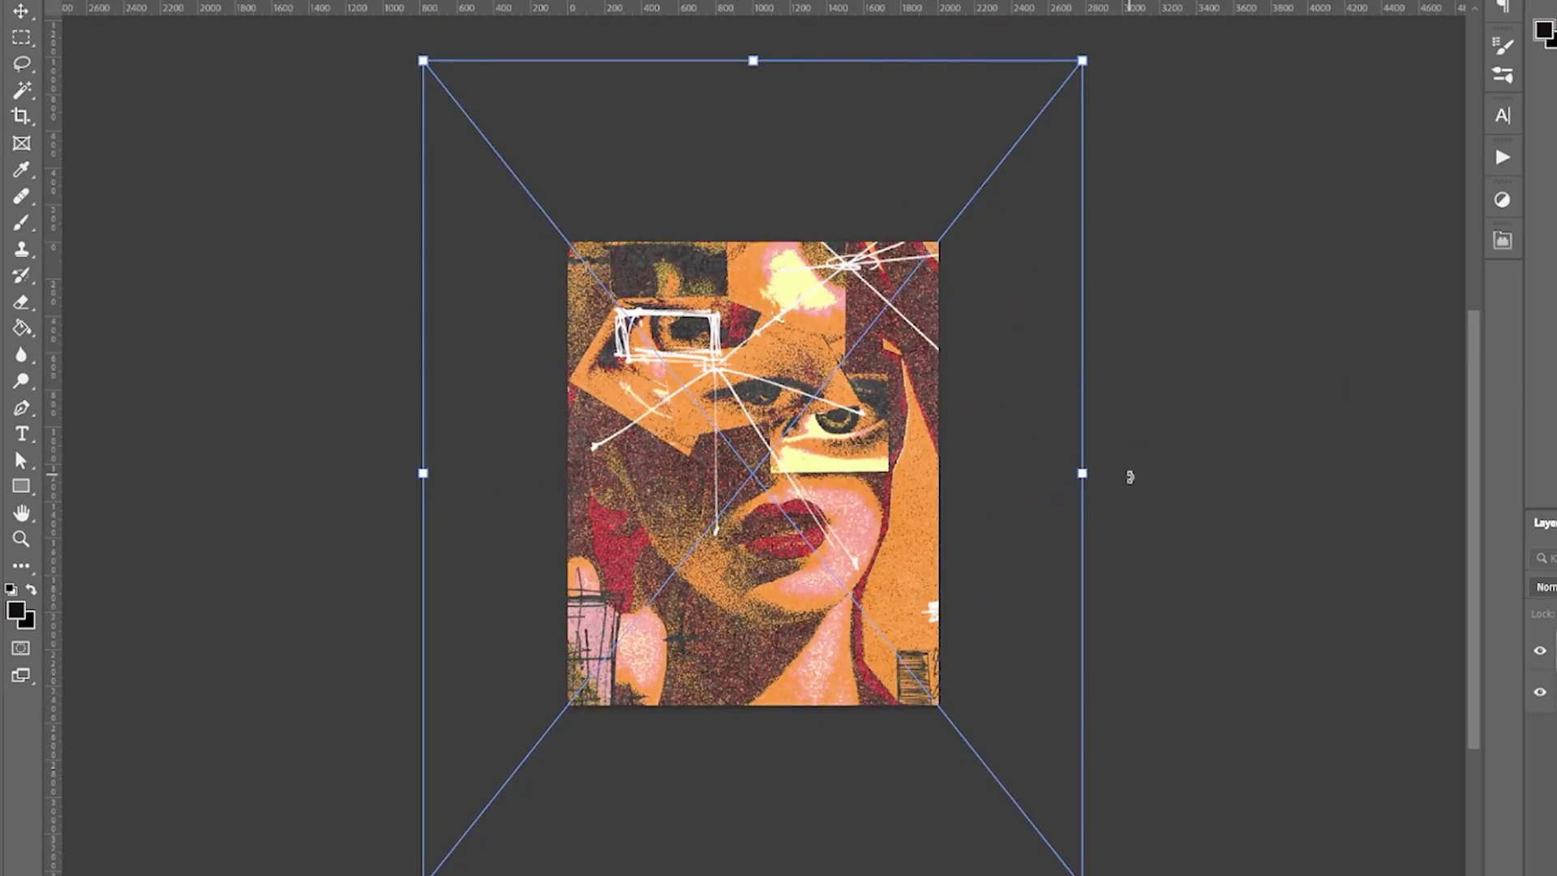
pyautogui.moveTo(1129, 476); pyautogui.dragTo(913, 608)
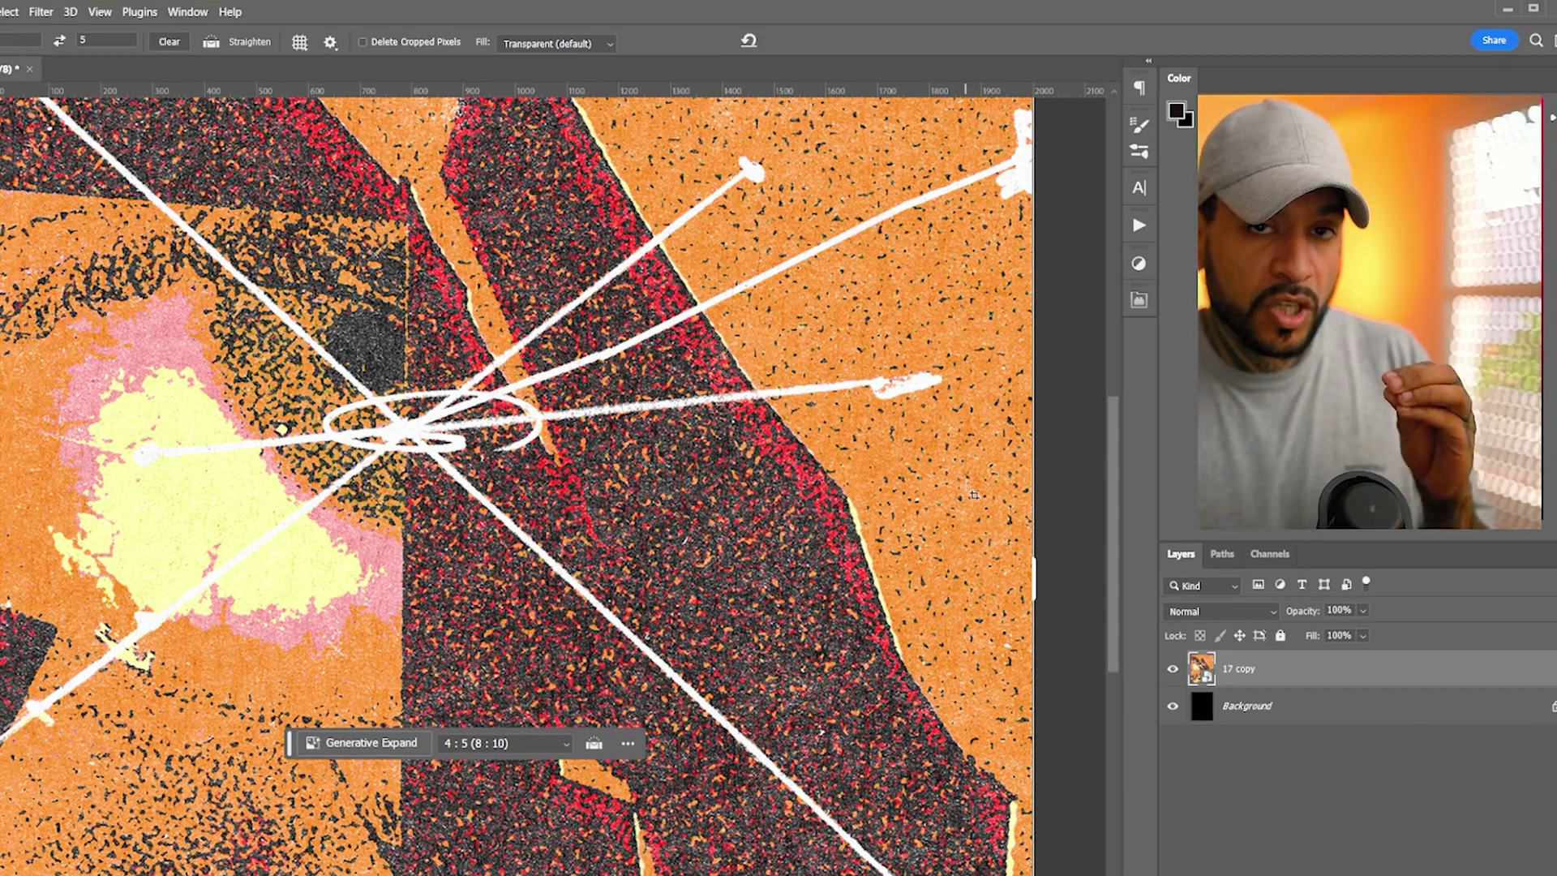
pyautogui.scroll(-3, 972, 496)
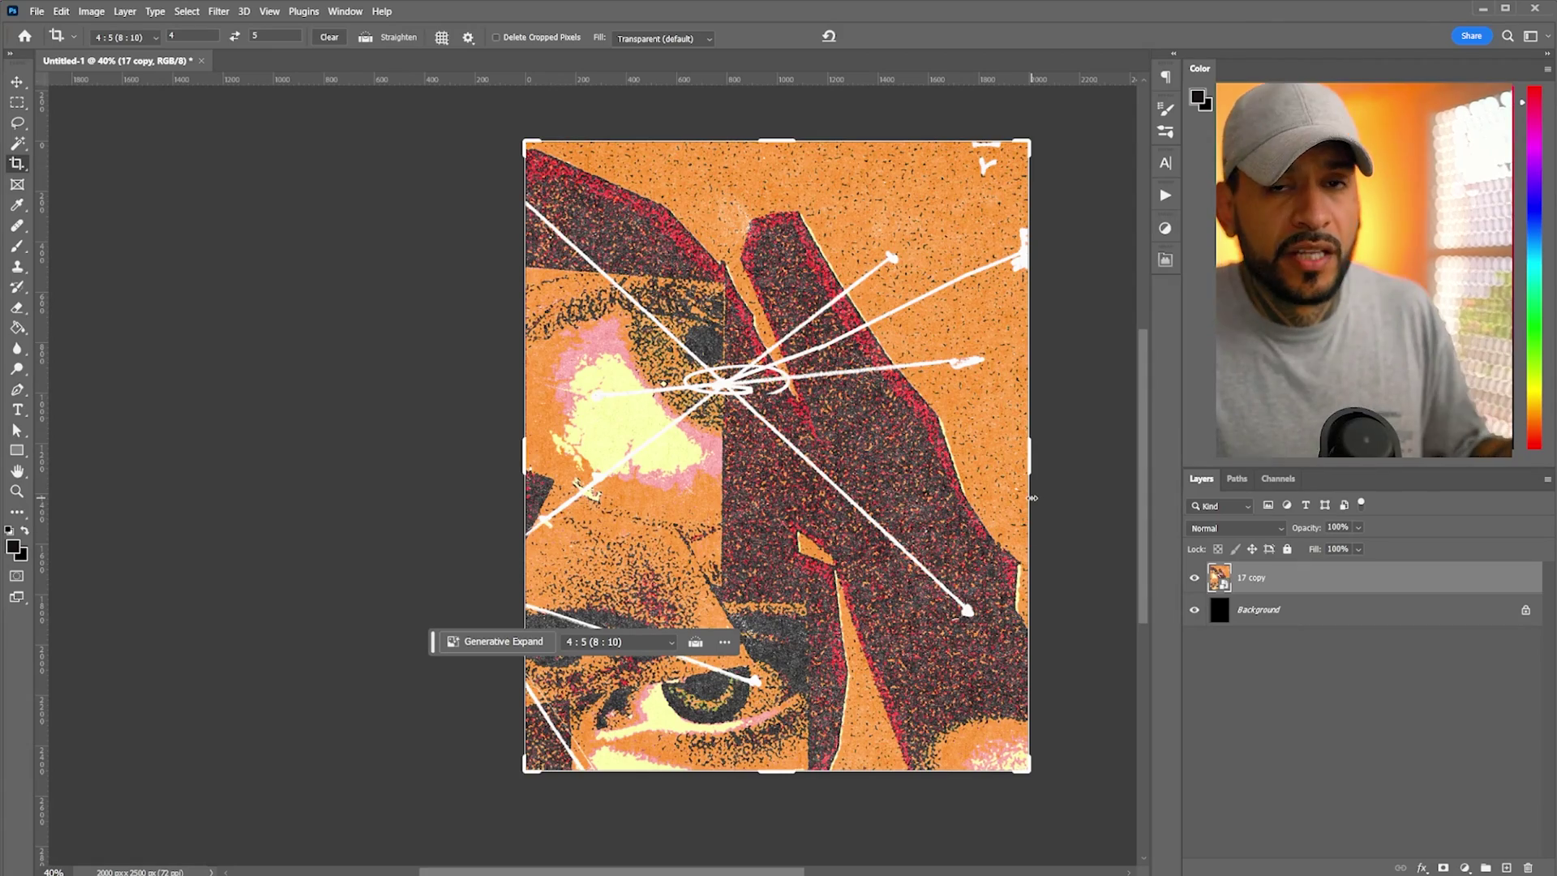
pyautogui.press('Return')
pyautogui.hotkey('ctrl', 't')
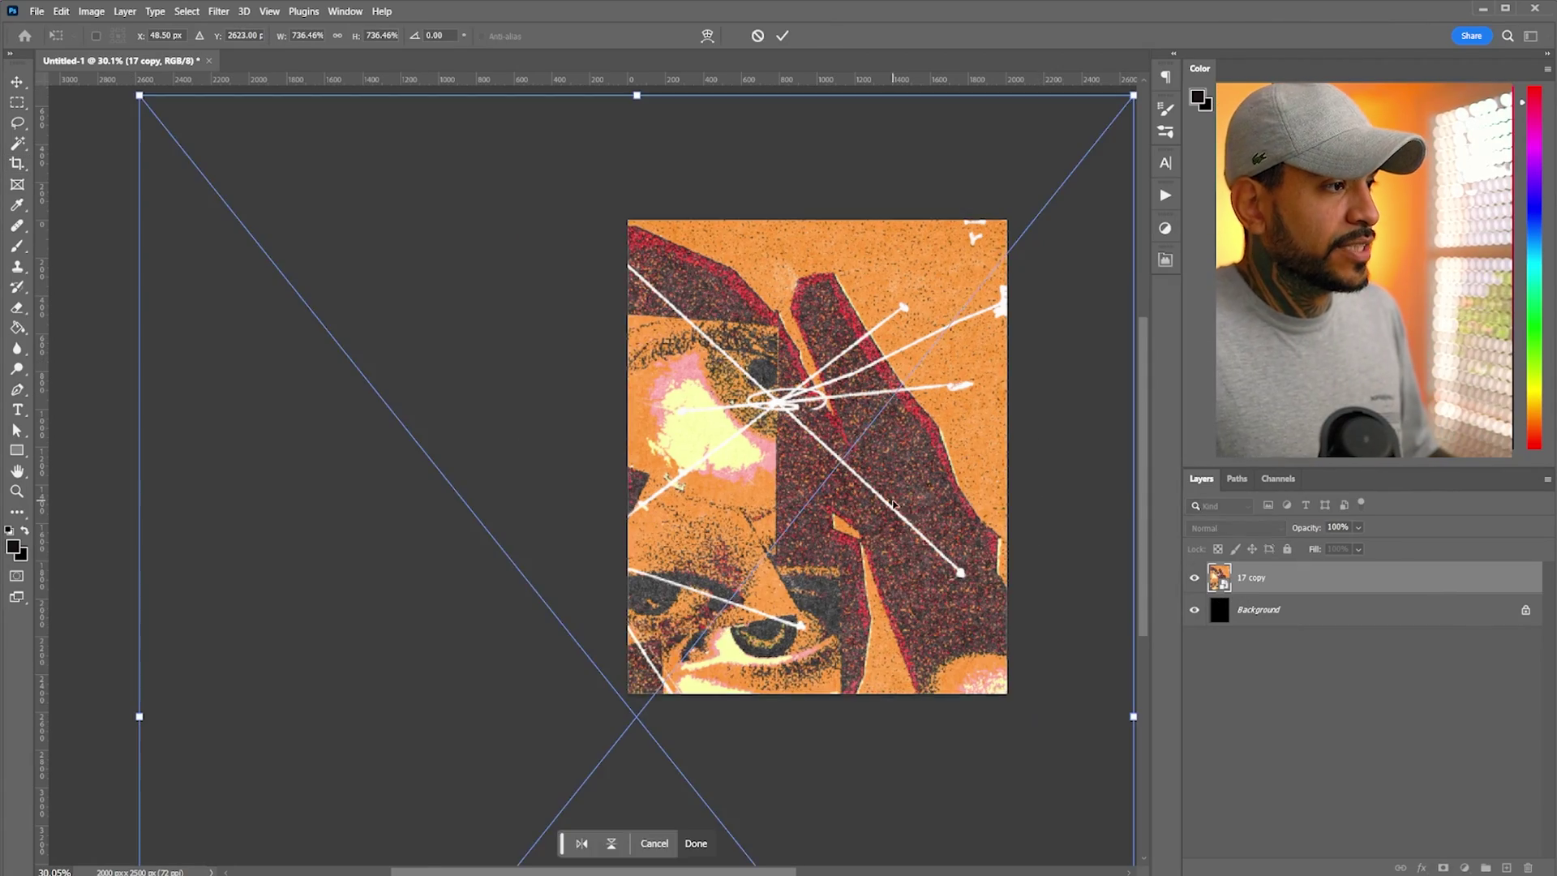
pyautogui.moveTo(676, 346); pyautogui.dragTo(1041, 289)
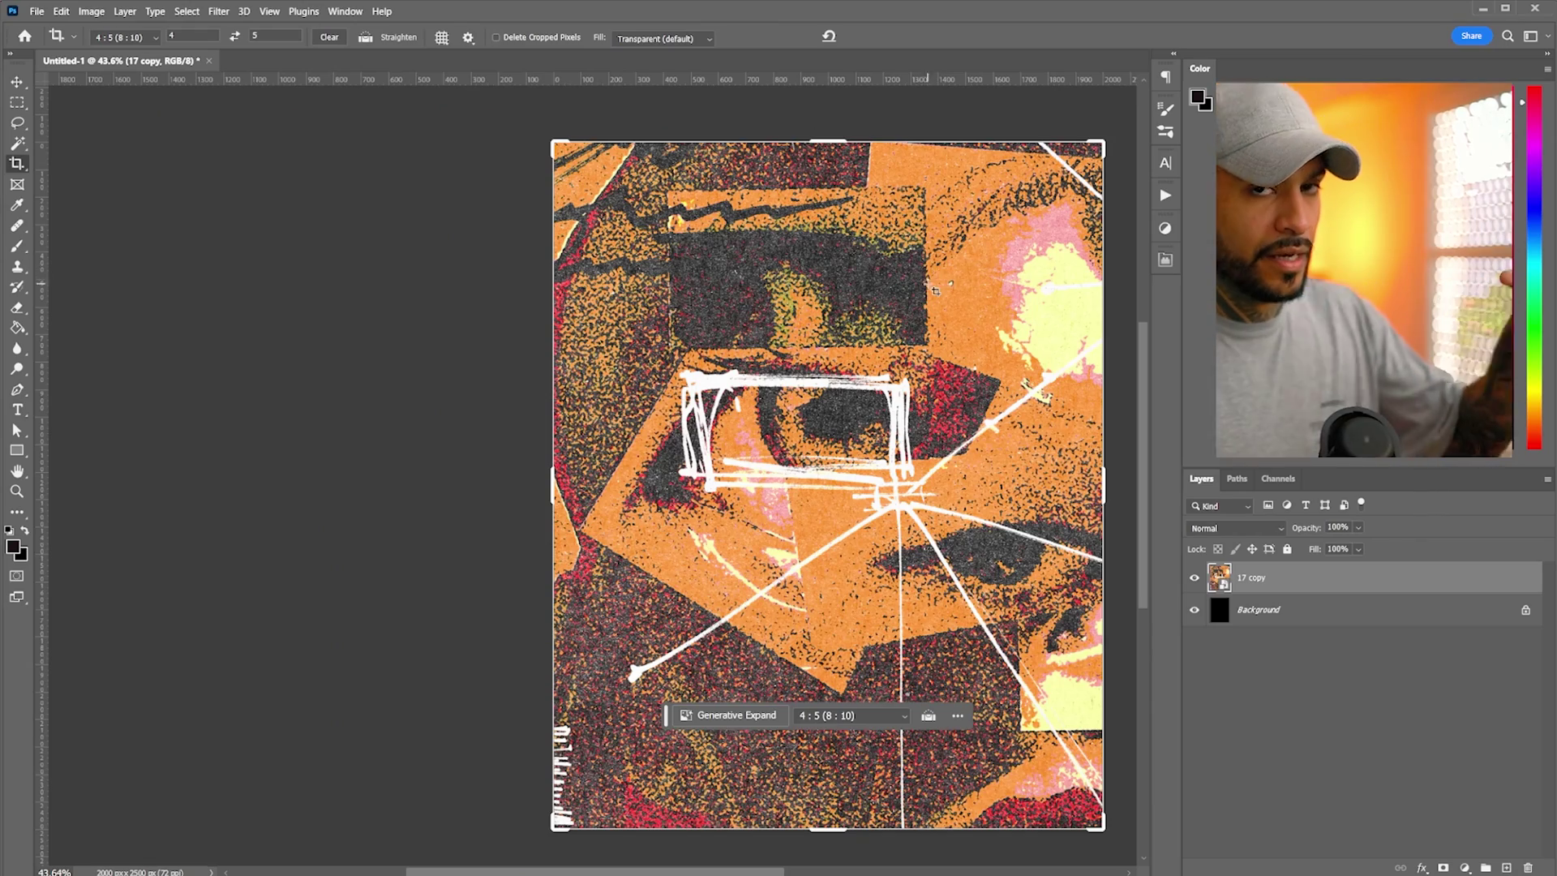
# In Save for Web (Legacy), confirm JPEG High, quality 60 and a 2000 × 2500 px size.
pyautogui.click(37, 11)
pyautogui.moveTo(55, 272)
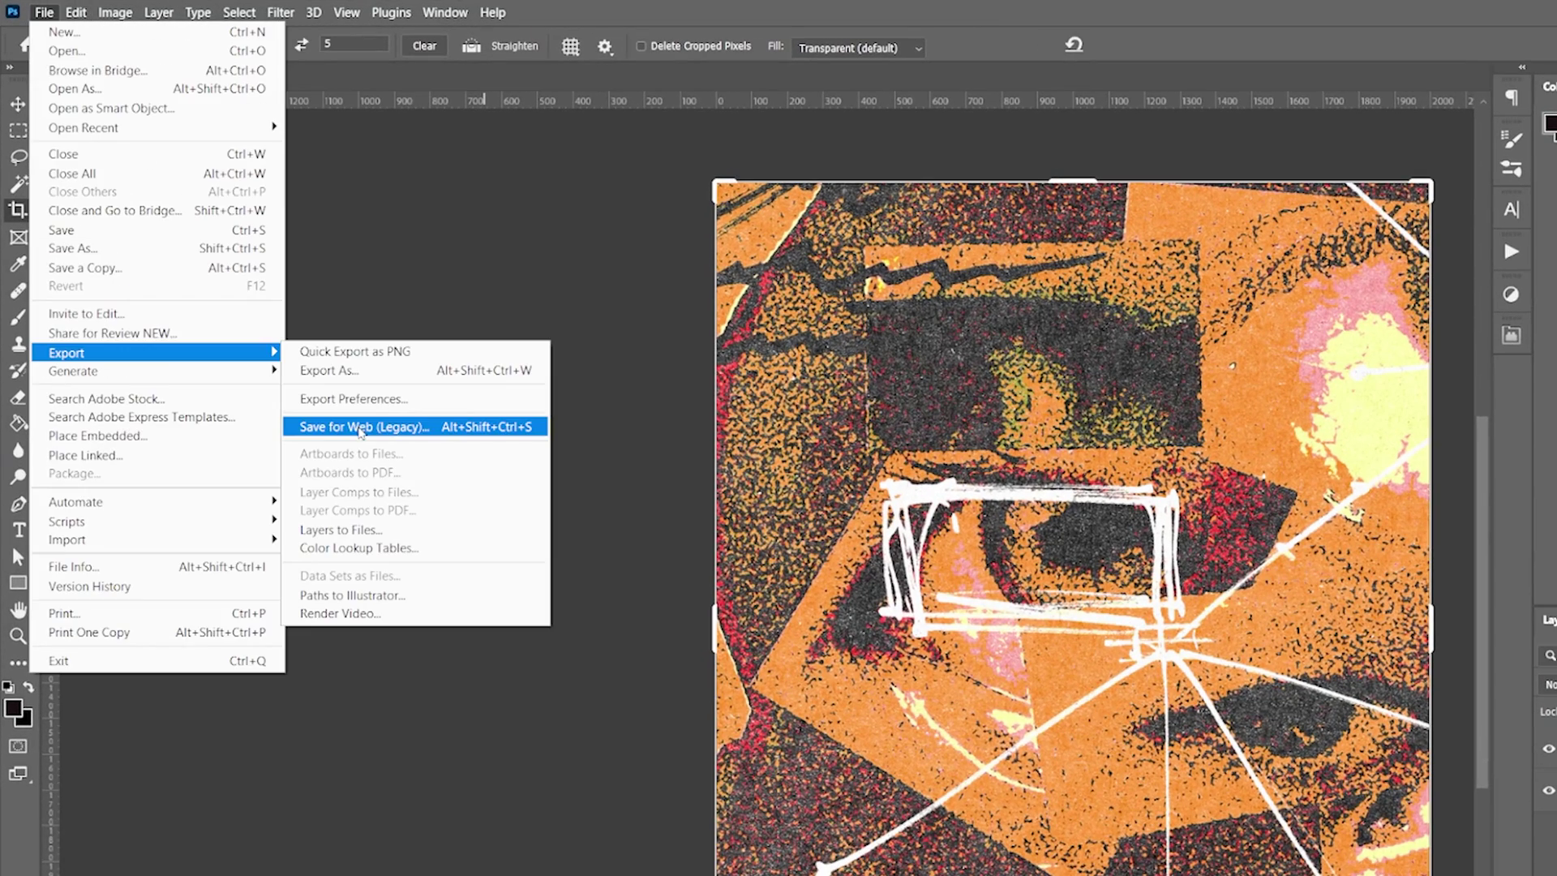
pyautogui.click(361, 427)
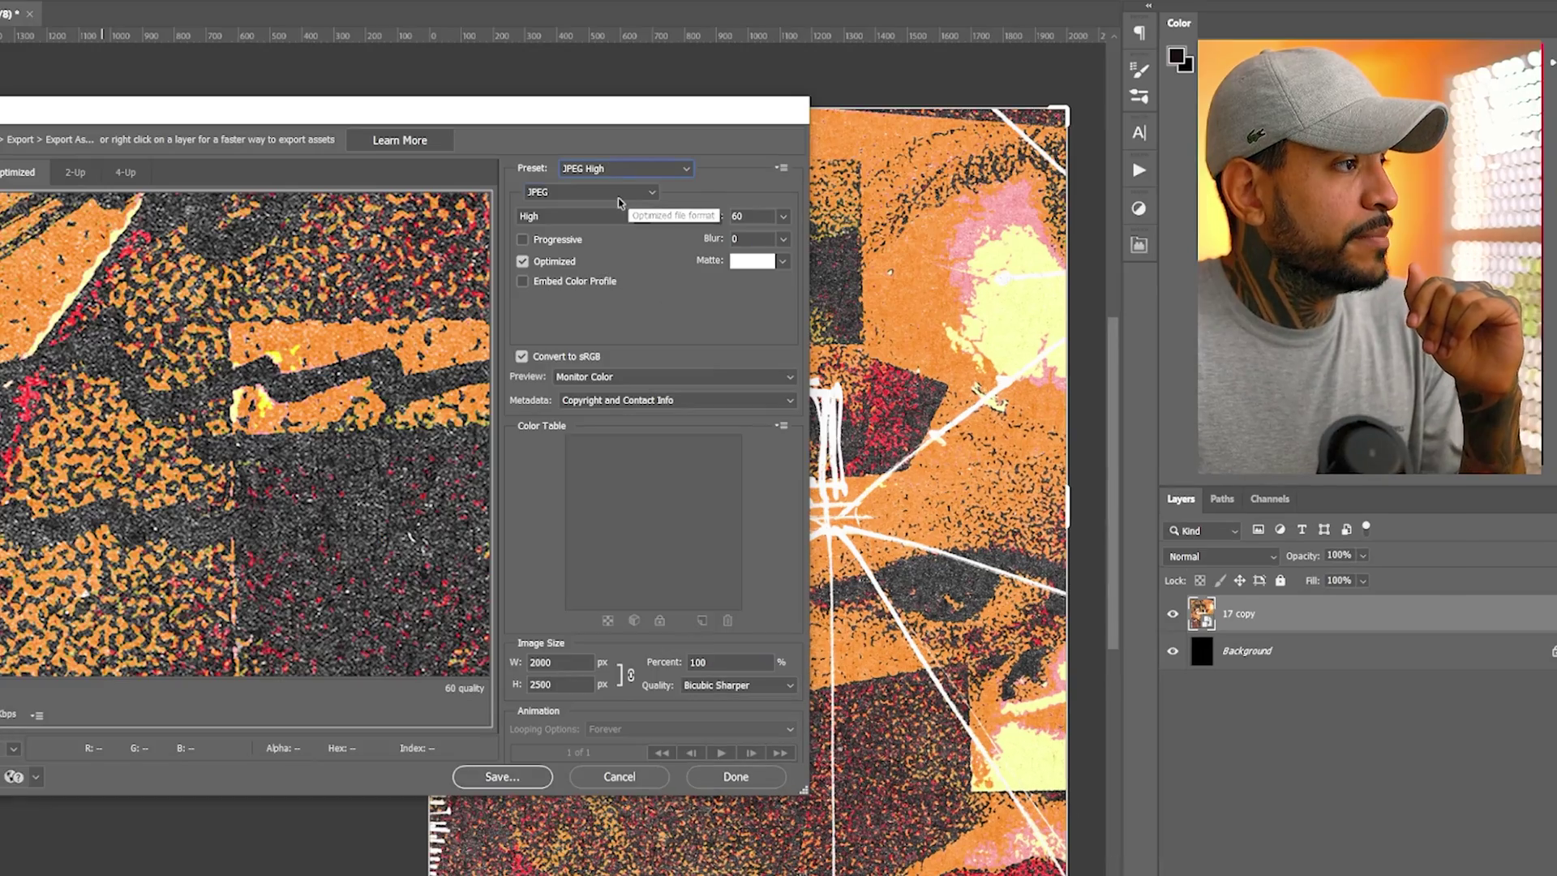
pyautogui.click(619, 216)
pyautogui.click(620, 221)
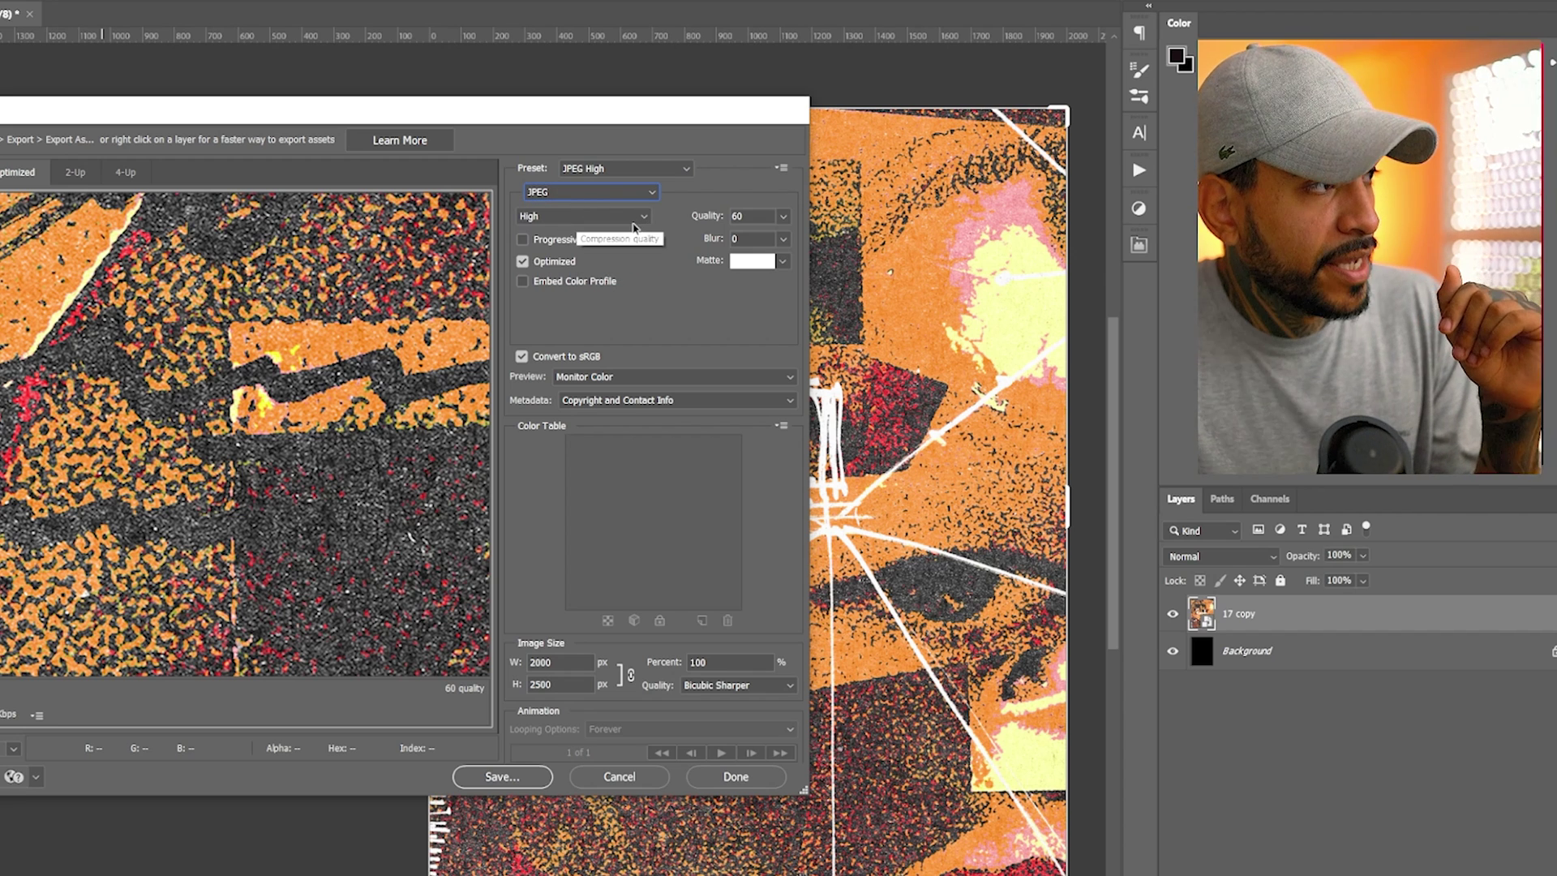
pyautogui.press('Tab')
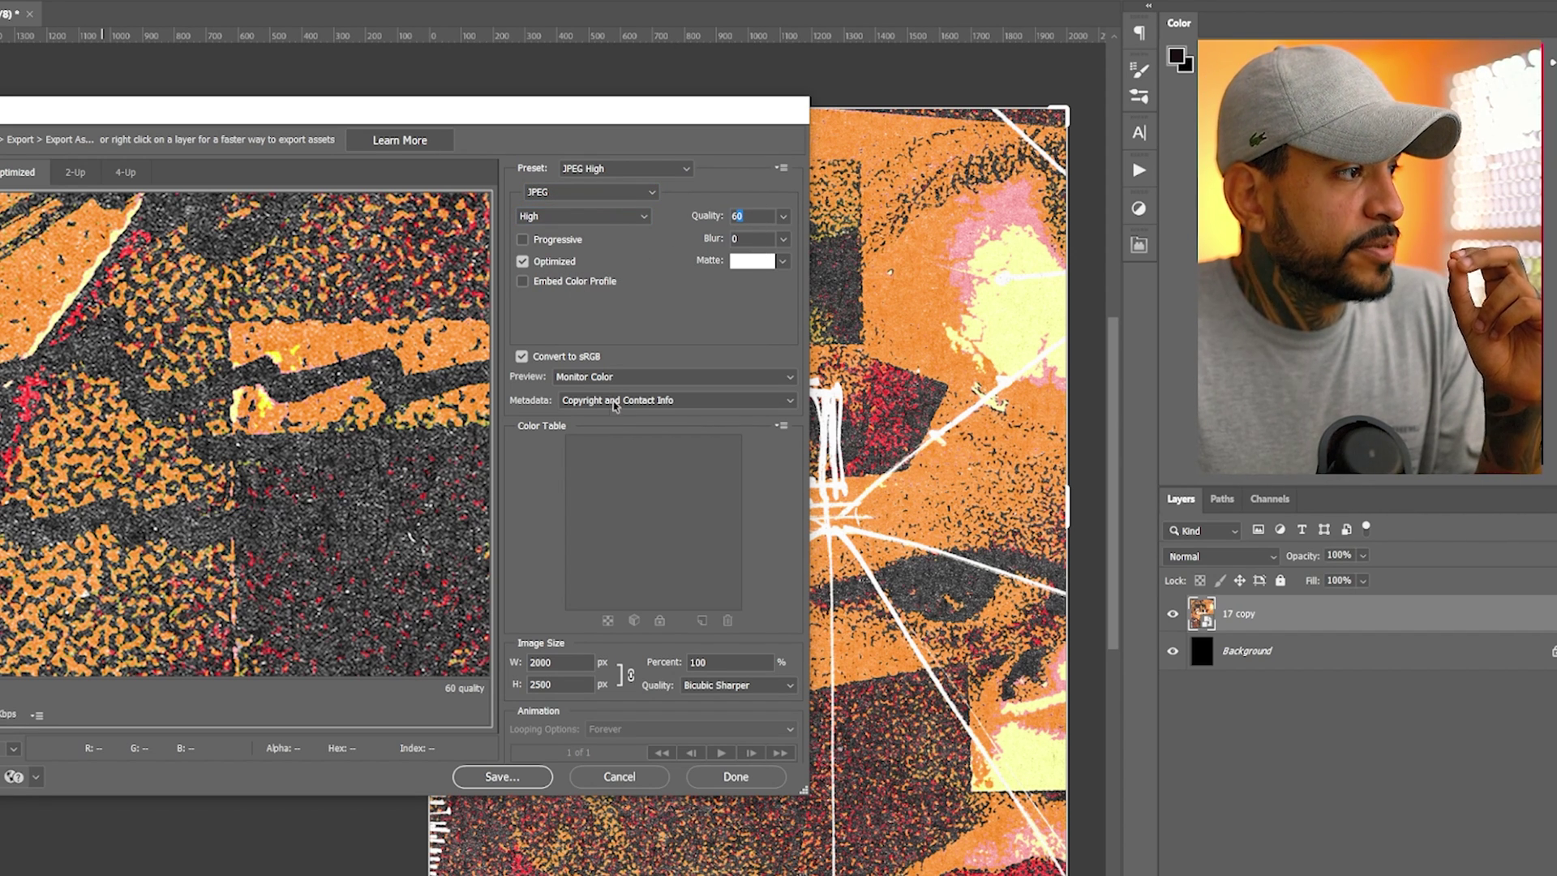
pyautogui.click(569, 664)
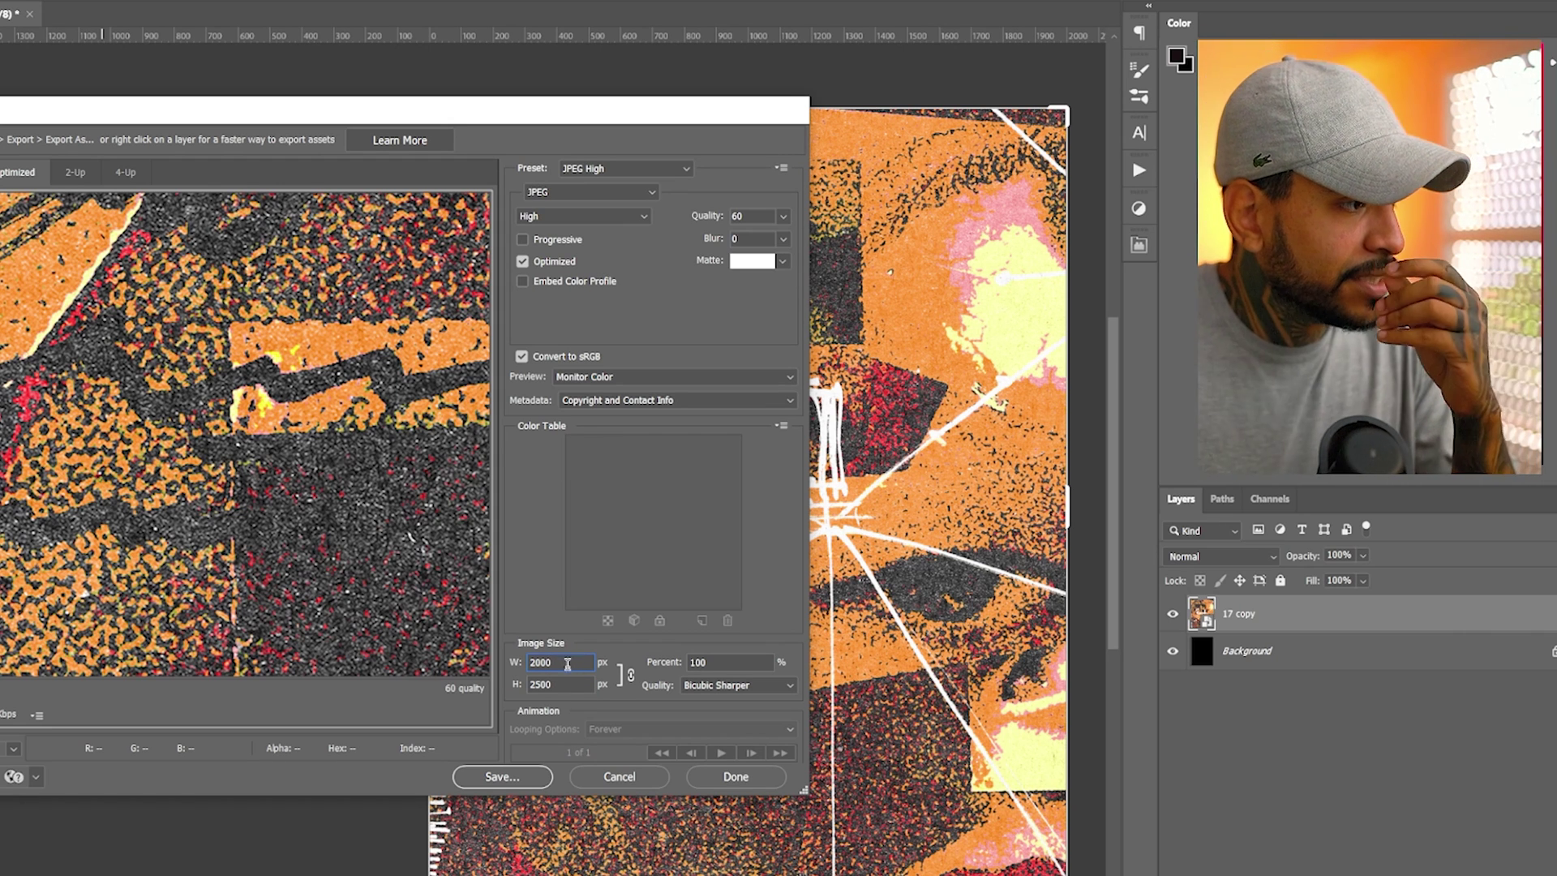
pyautogui.click(782, 167)
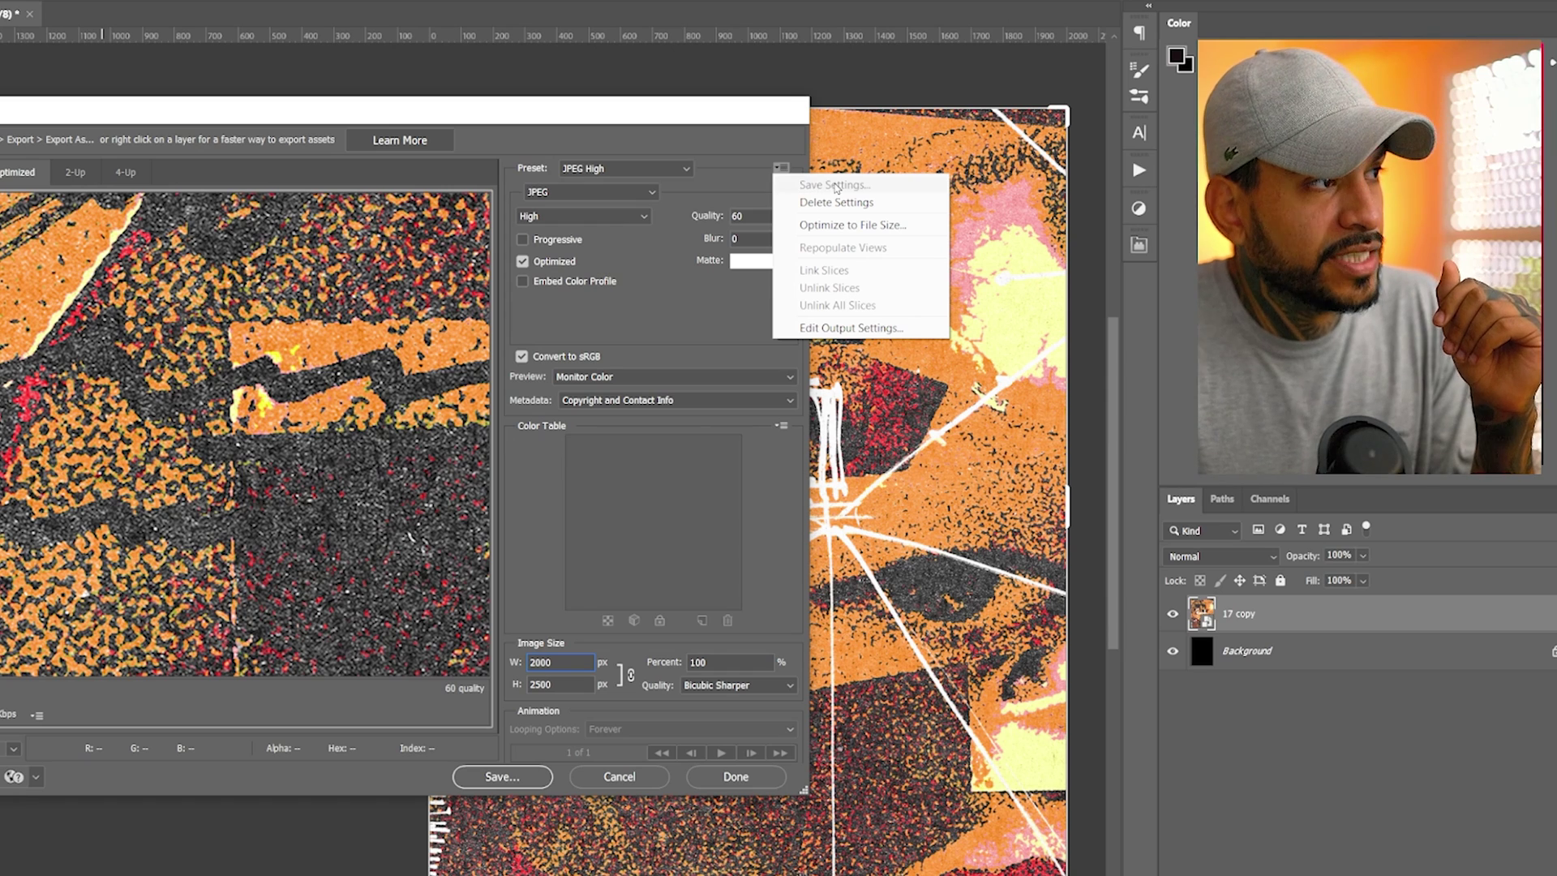
pyautogui.click(744, 151)
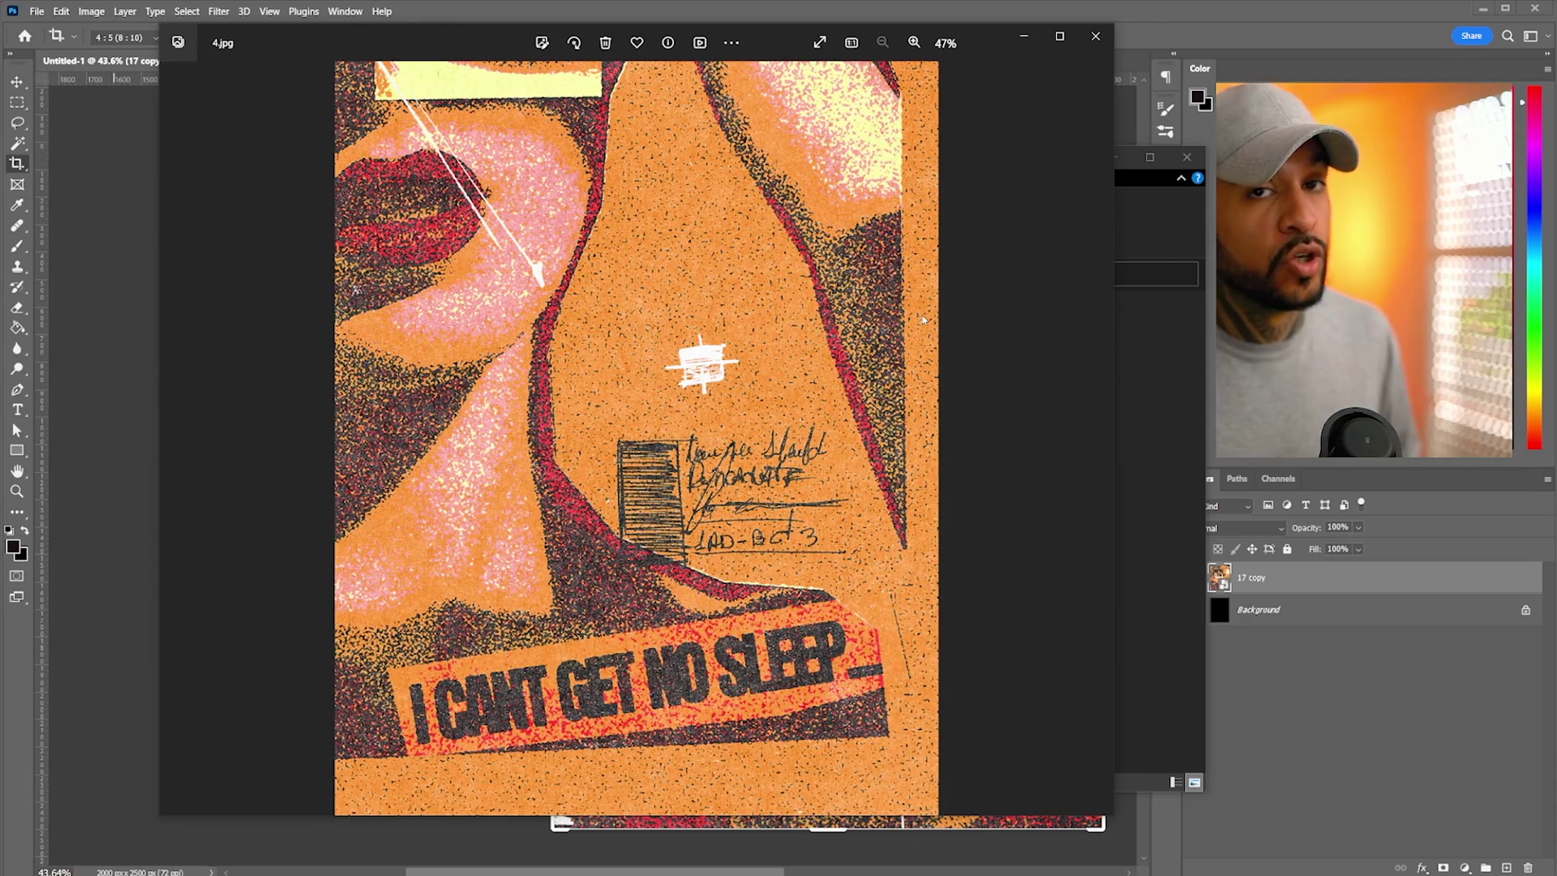
# Step through the exported JPEGs in Photos, landing on the 3.jpg raised-hand close-up.
pyautogui.scroll(-3, 858, 315)
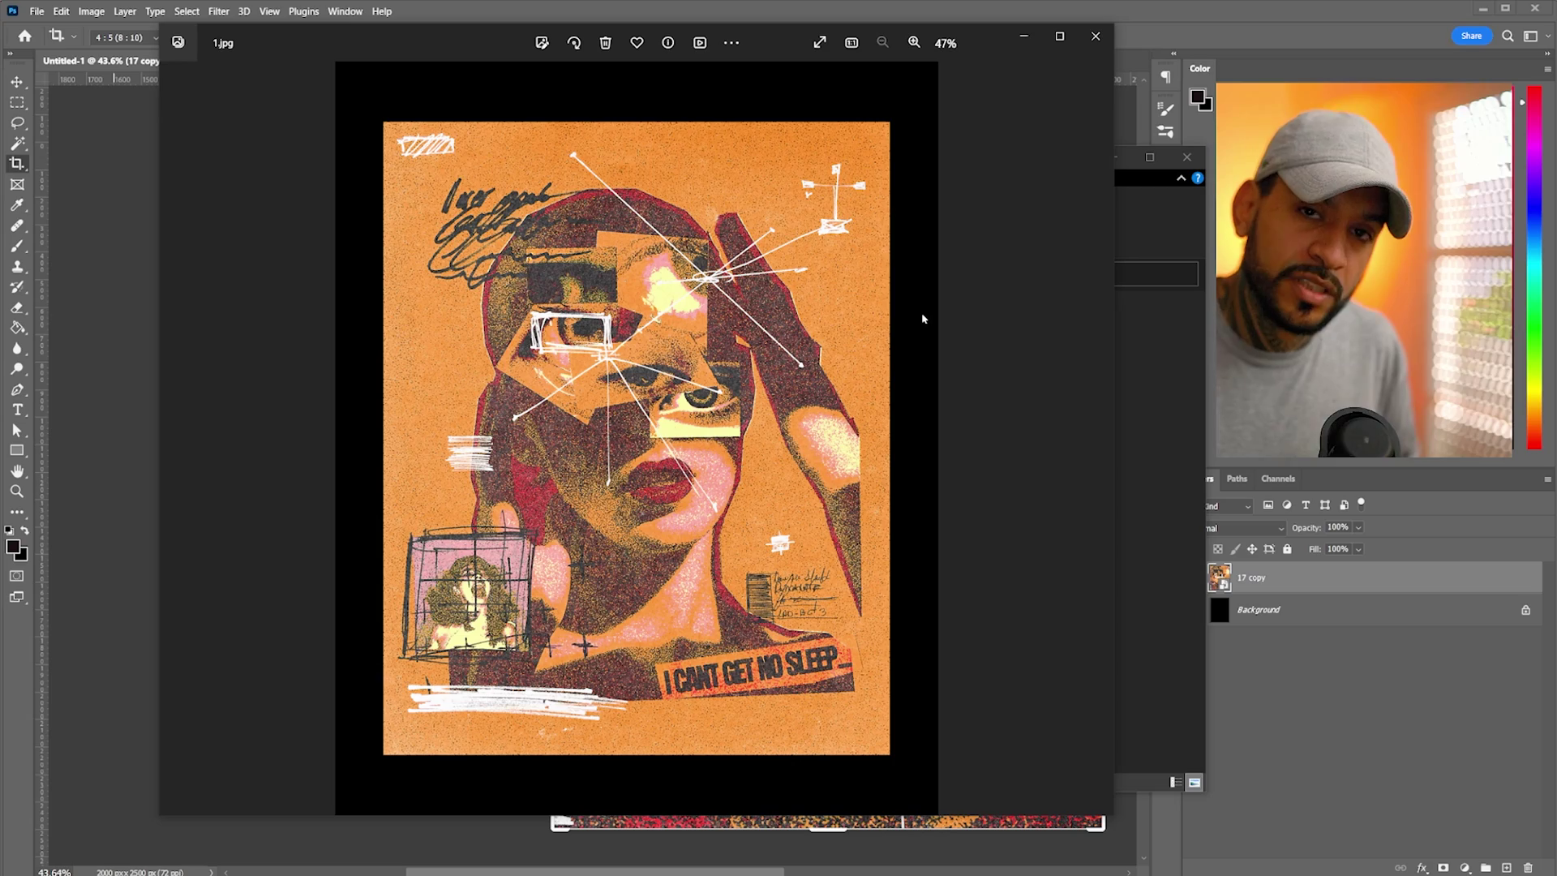
pyautogui.press('Right')
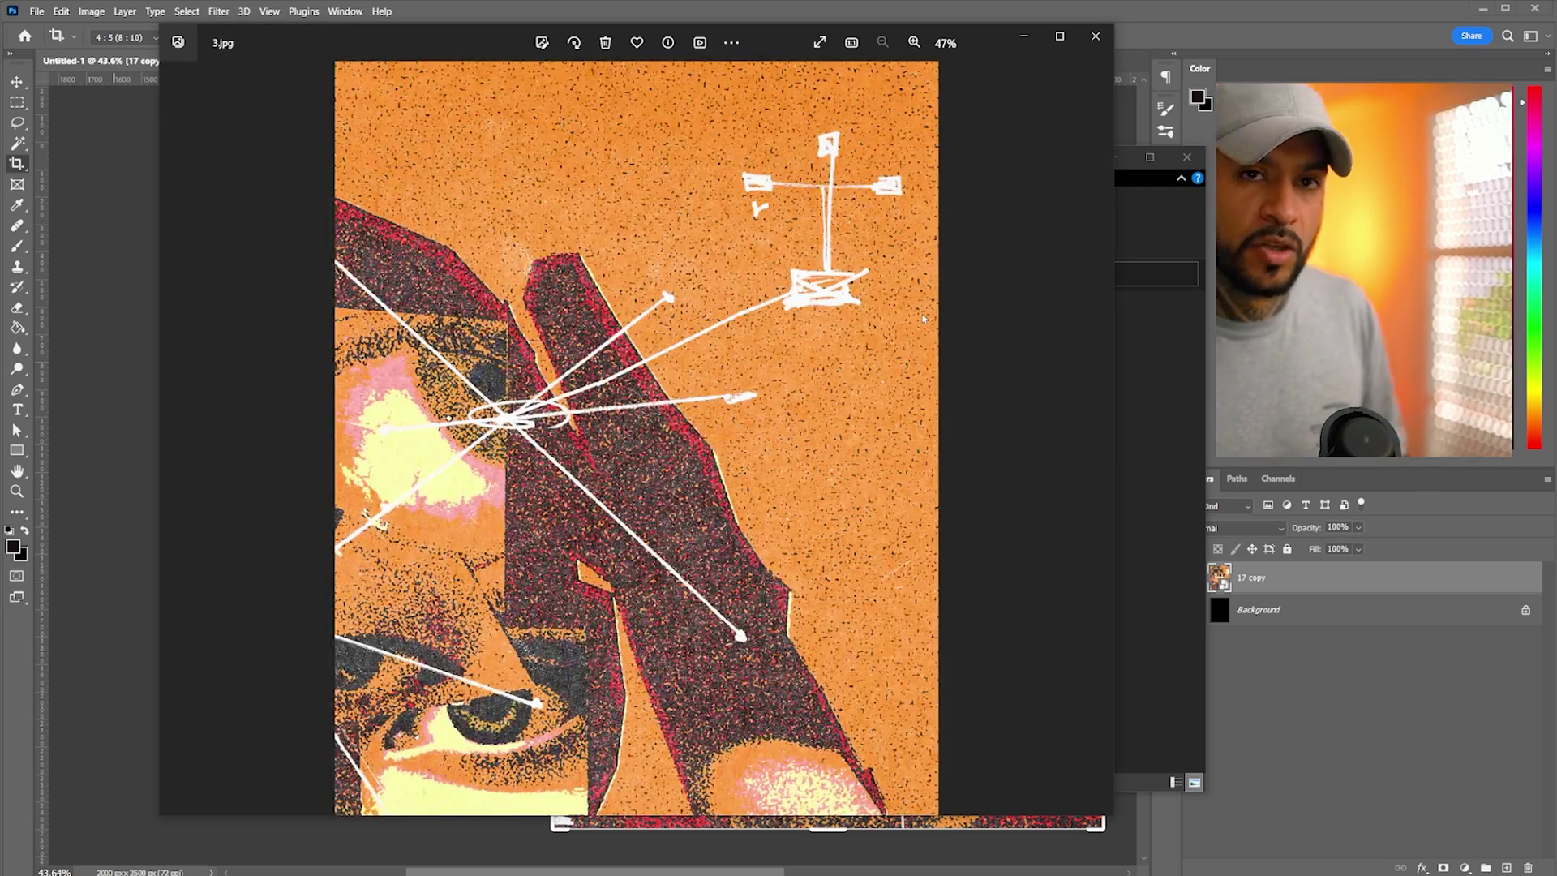
pyautogui.press('Right')
pyautogui.press('Right')
pyautogui.press('Left')
pyautogui.press('Left')
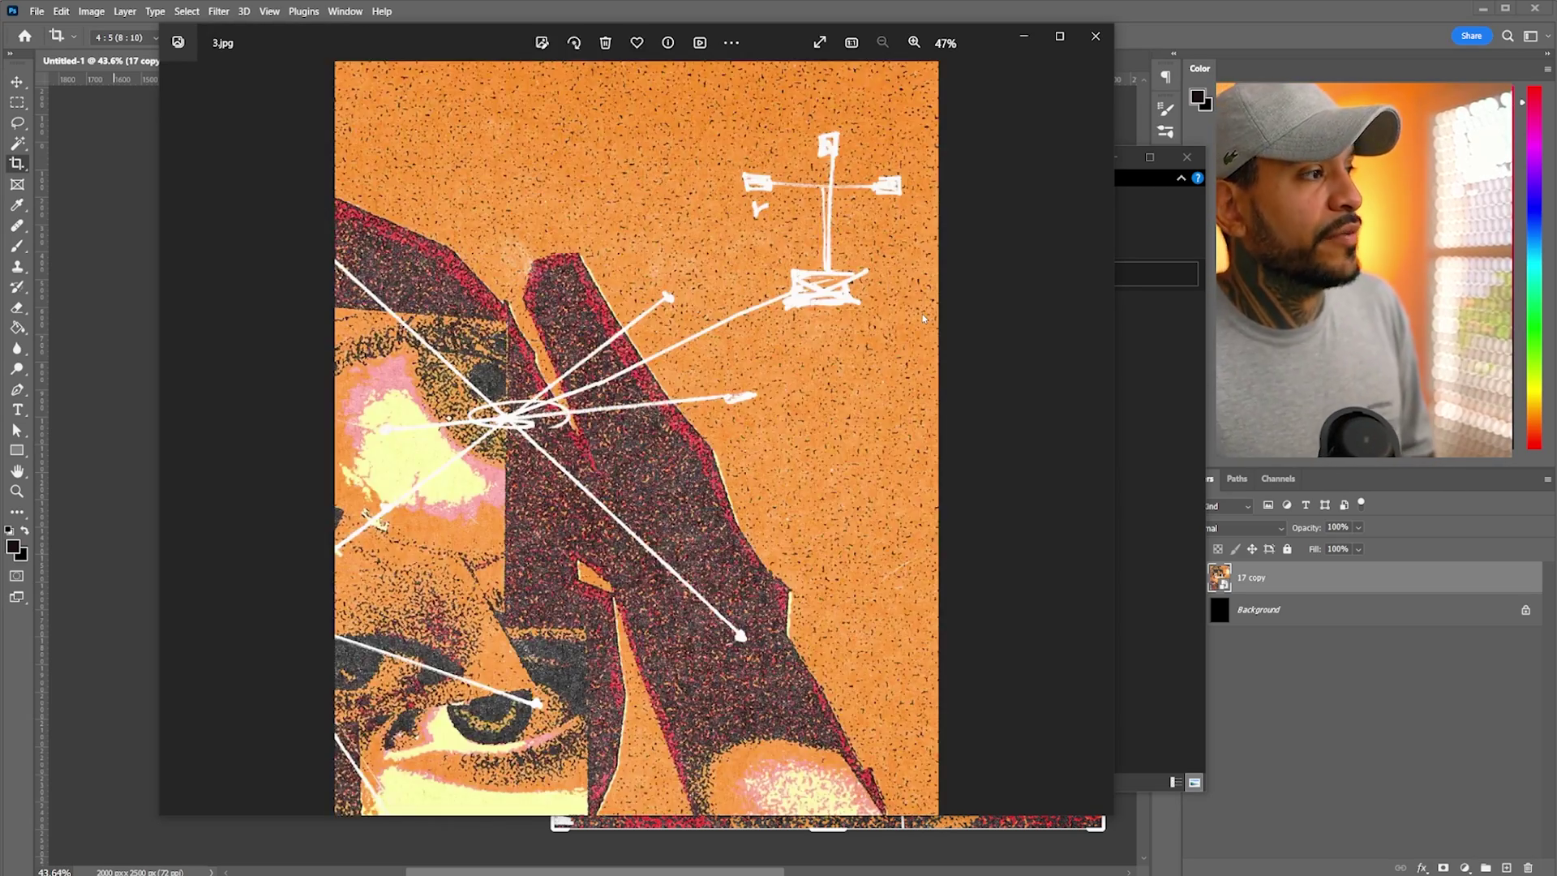
pyautogui.press('Right')
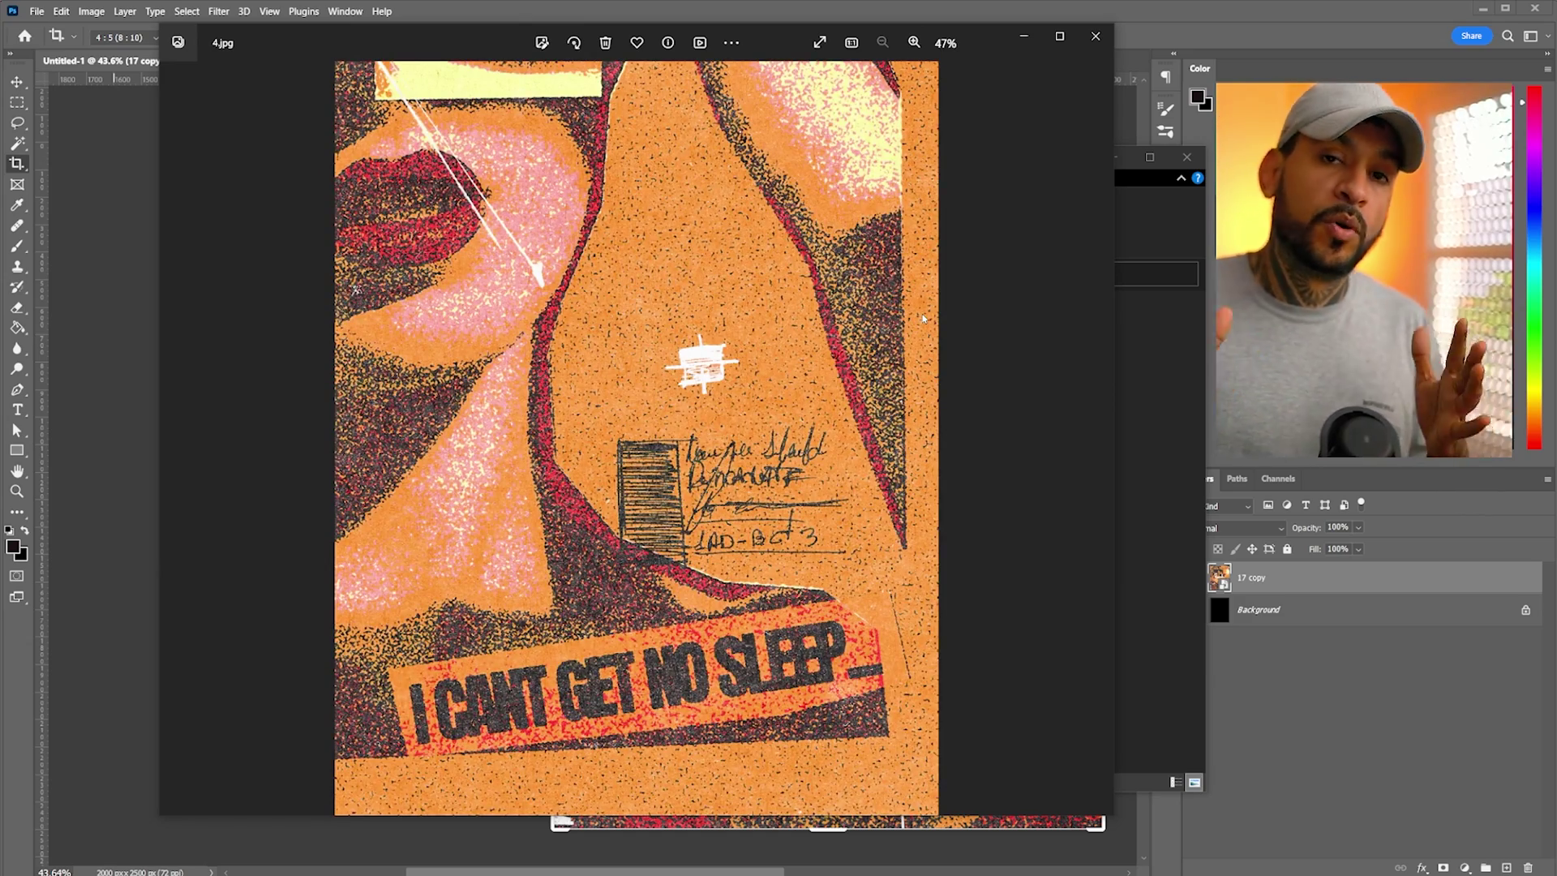